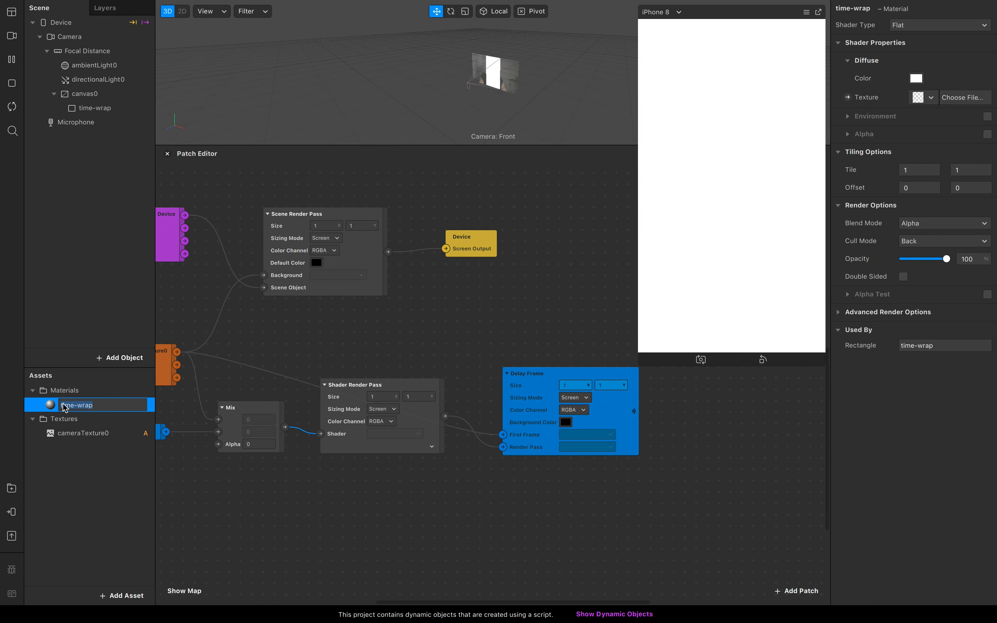
- Create a texture patch for the time-wrap material and feed the Shader Render Pass output into its Diffuse Texture, placing it below Delay Frame
click(107, 485)
click(112, 407)
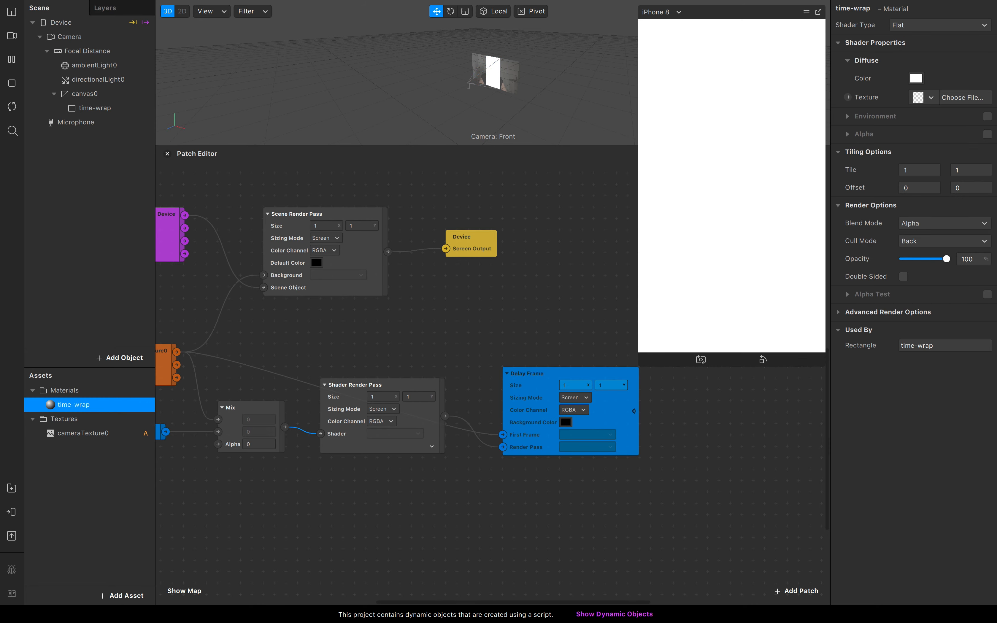
click(847, 97)
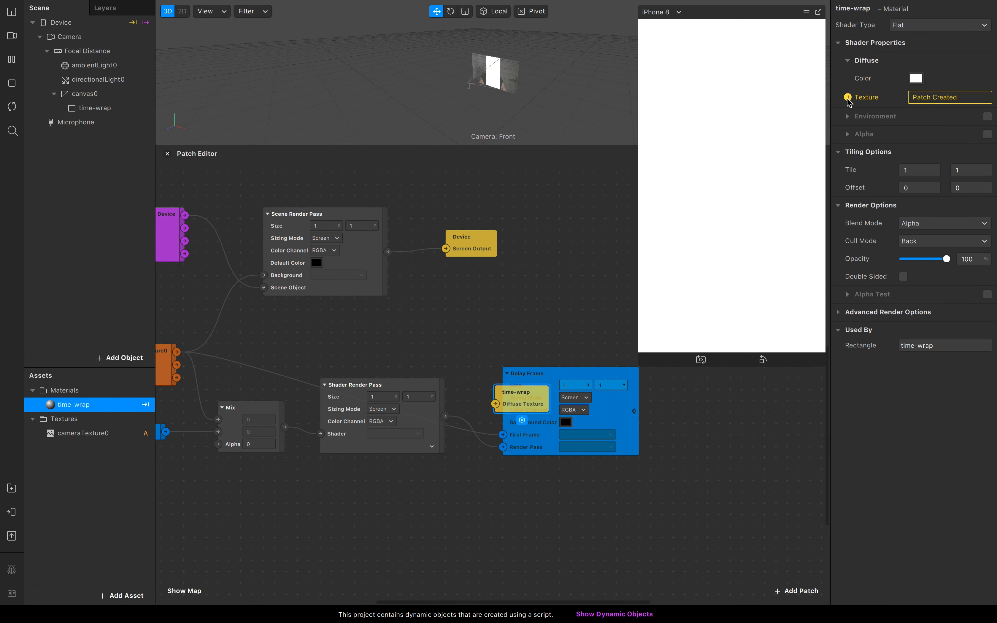
mouse_move(546, 386)
mouse_down()
mouse_move(564, 435)
mouse_move(565, 483)
mouse_up()
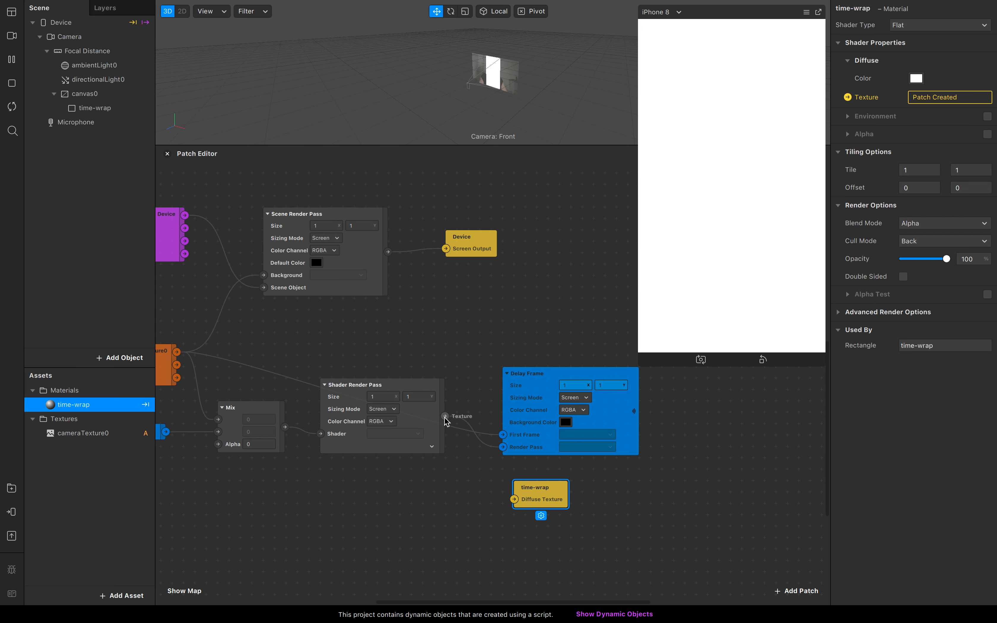
drag(445, 416, 515, 501)
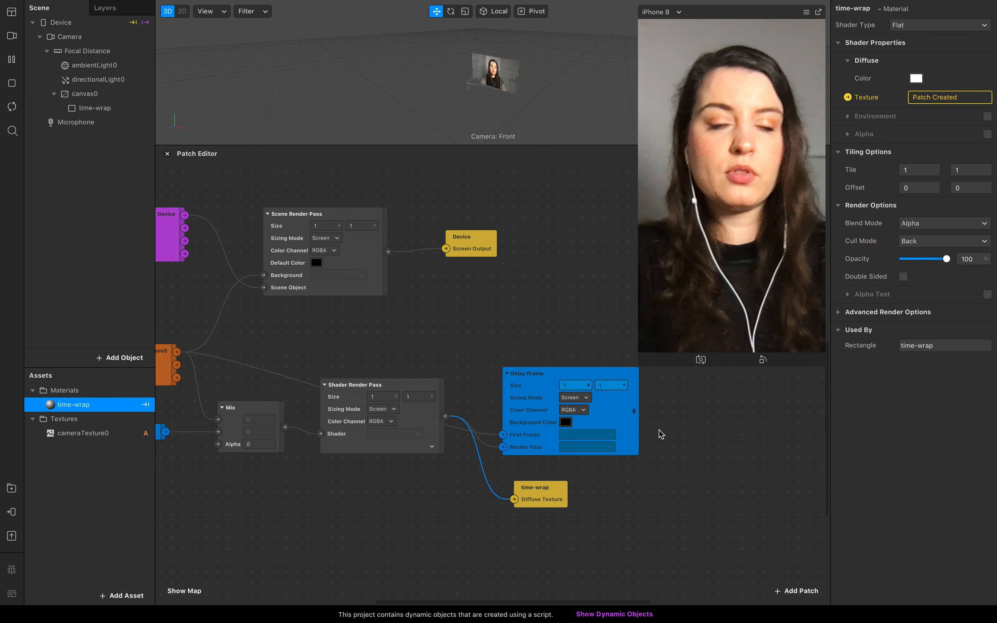
drag(550, 496, 560, 495)
scroll(559, 494, left, 5)
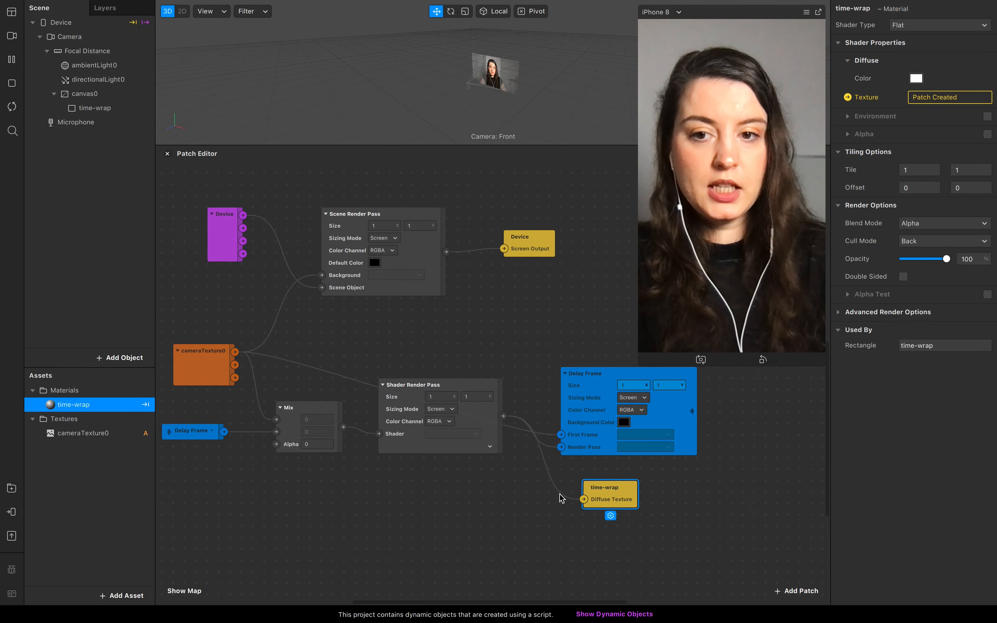
- Add a Screen Tap patch in the empty area well to the left of the Delay Frame receiver
scroll(560, 496, left, 3)
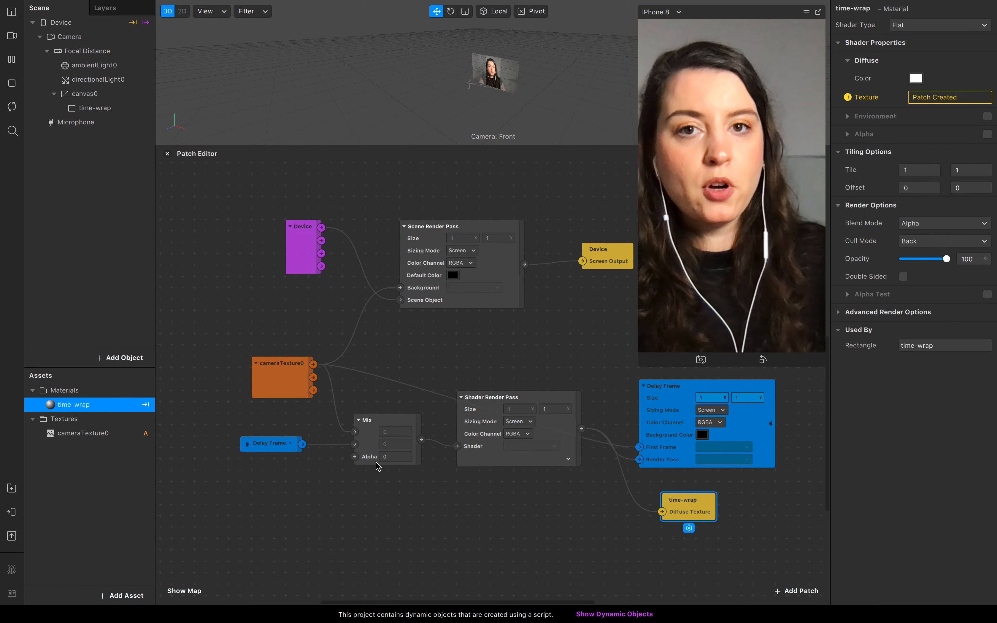
scroll(377, 466, left, 5)
scroll(378, 466, left, 20)
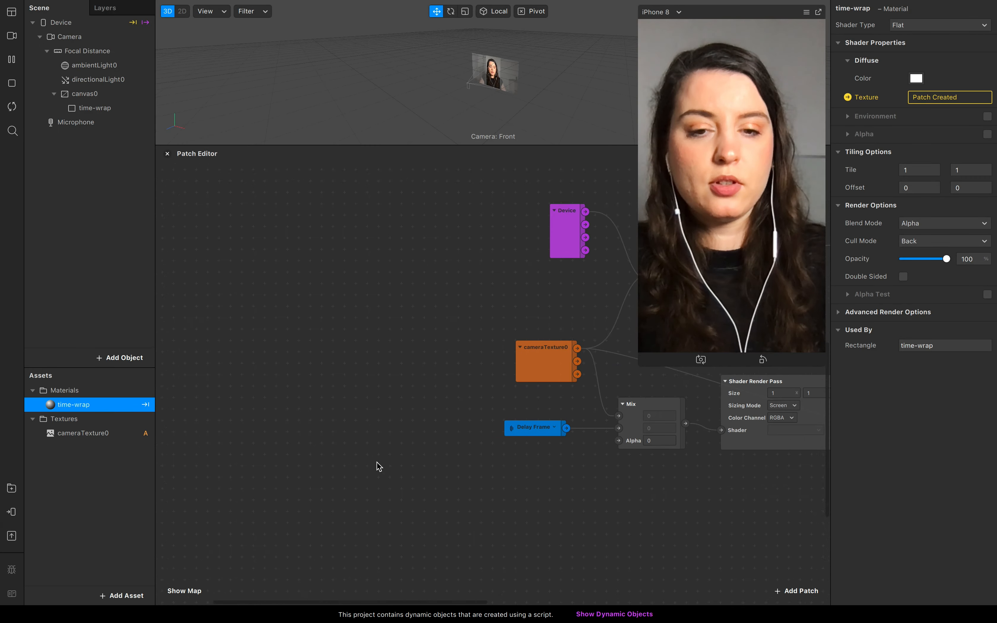
right_click(210, 436)
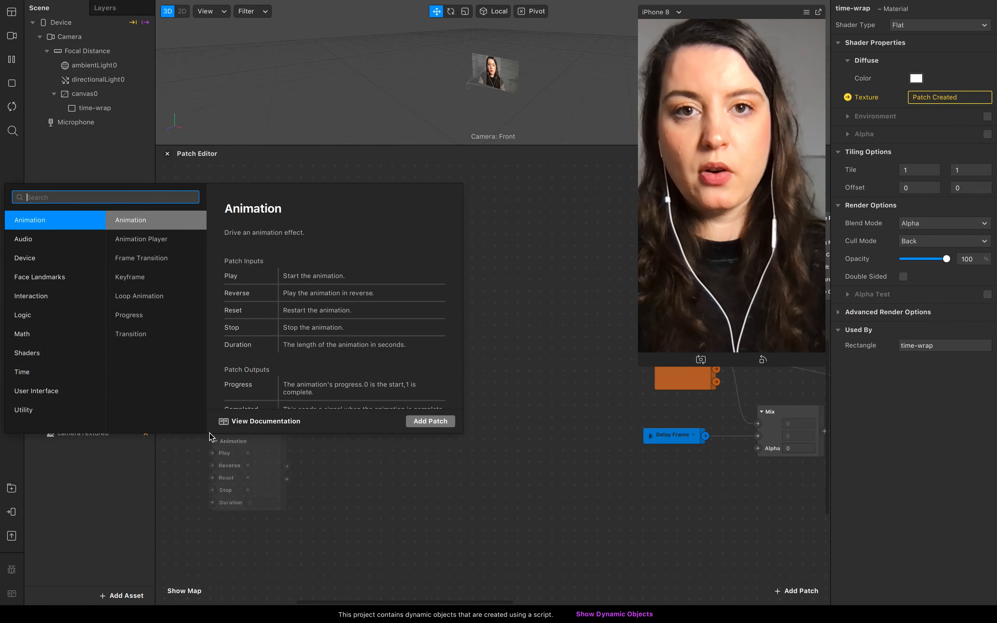
text(sc)
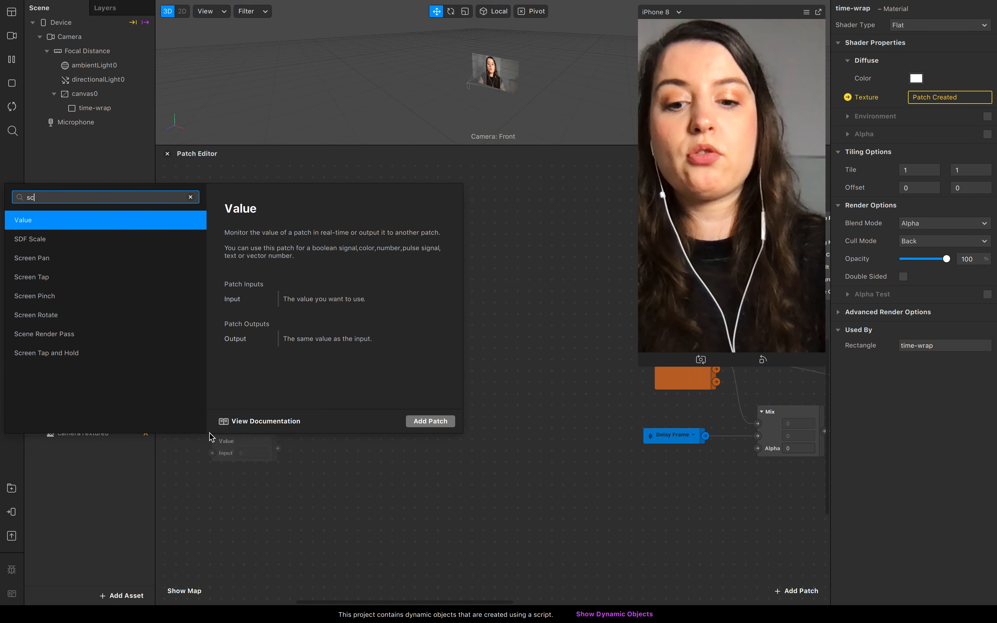
text(re)
key(Down)
key(Return)
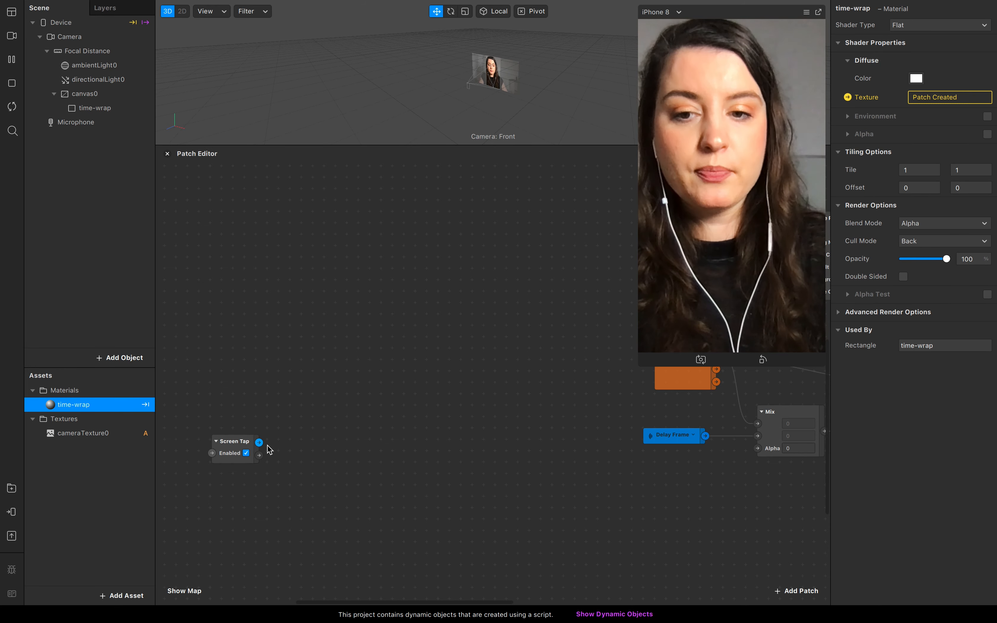
- Try to attach a Transition patch directly to the Screen Tap's Gesture State output, and delete that patch
drag(259, 442, 334, 444)
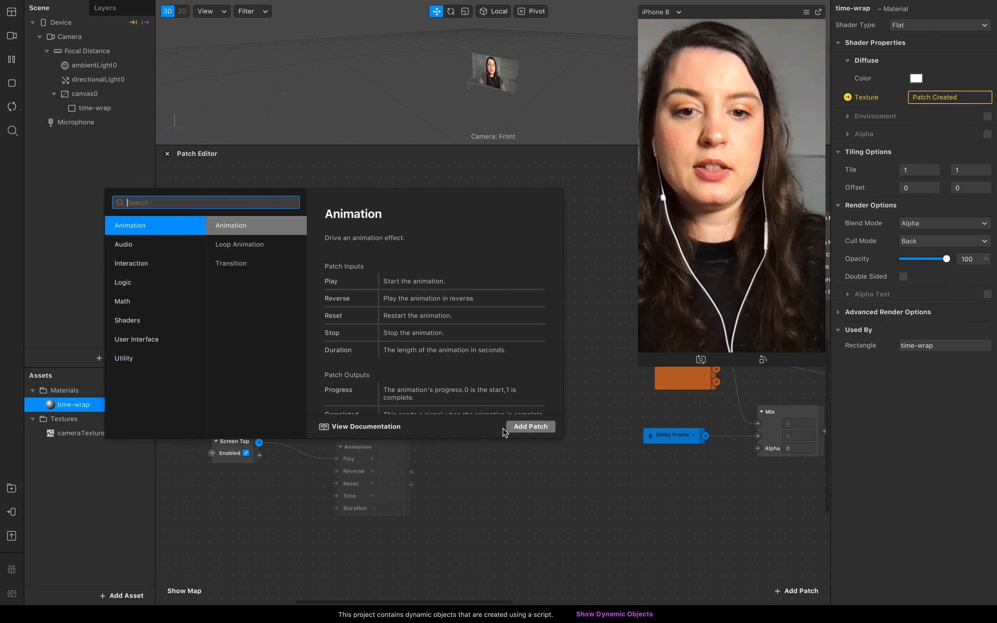
click(257, 264)
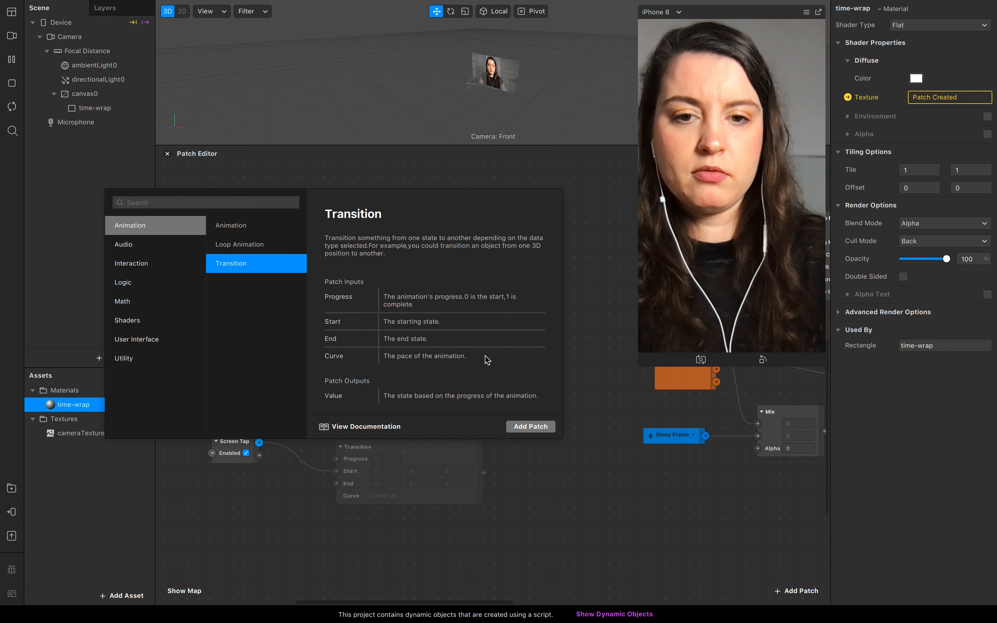
click(529, 427)
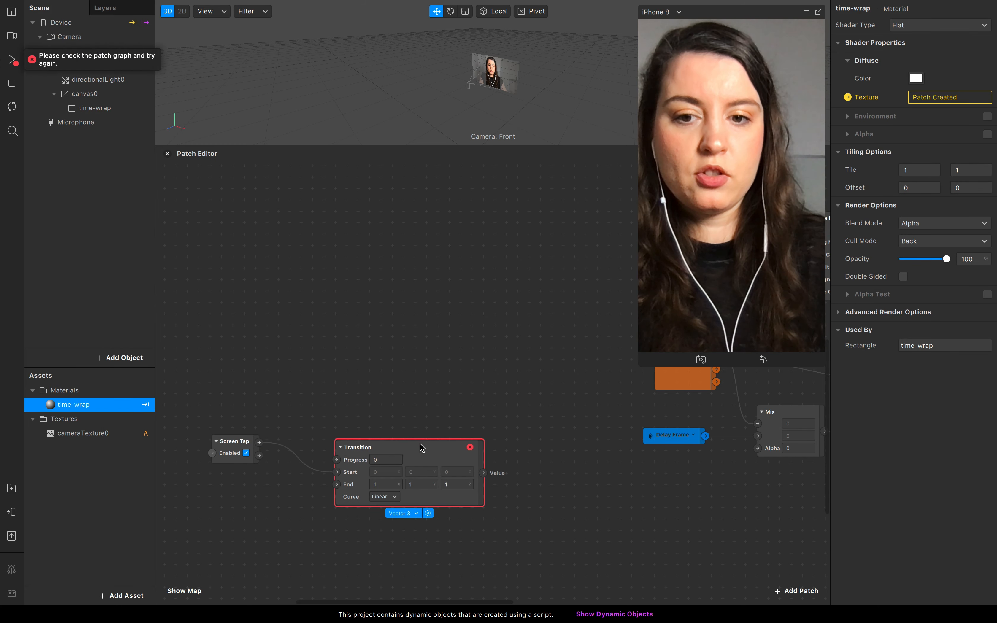
key(BackSpace)
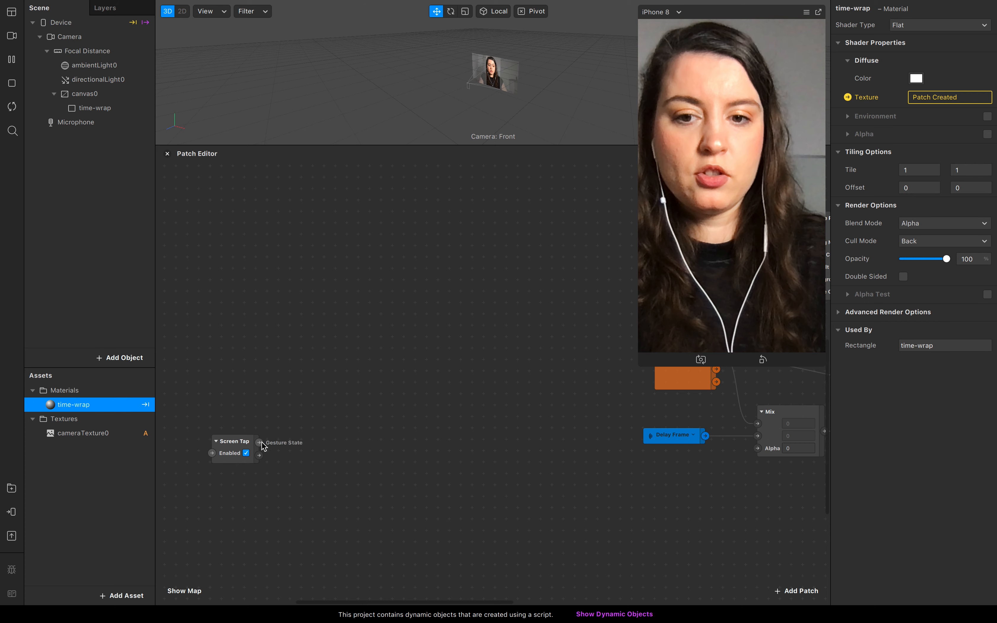
- Add an Animation patch driven by the Screen Tap's Gesture State, and a Transition patch driven by the Animation's Progress
double_click(305, 445)
key(Return)
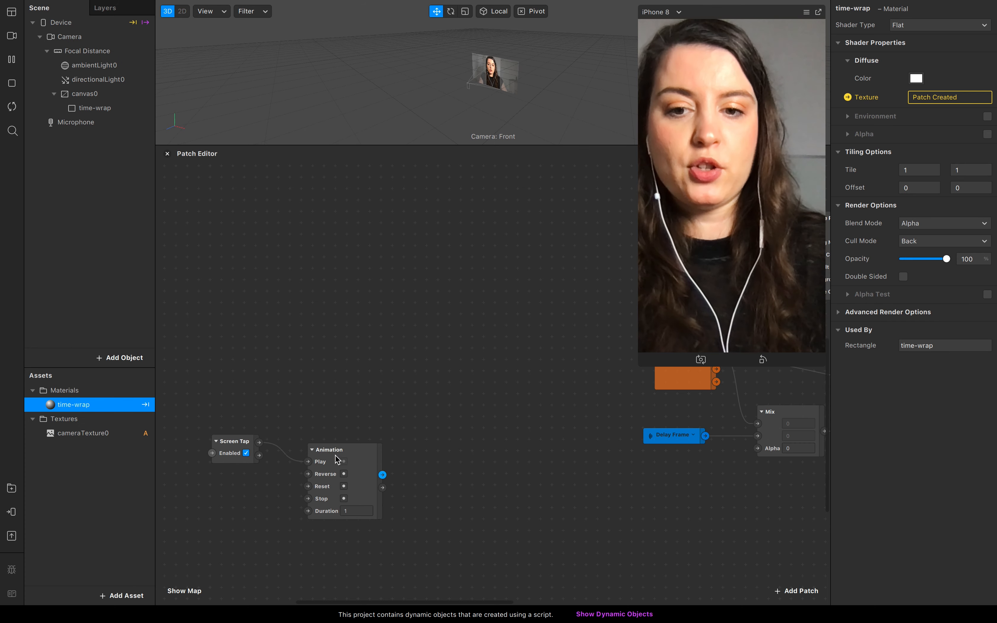
drag(388, 449, 424, 443)
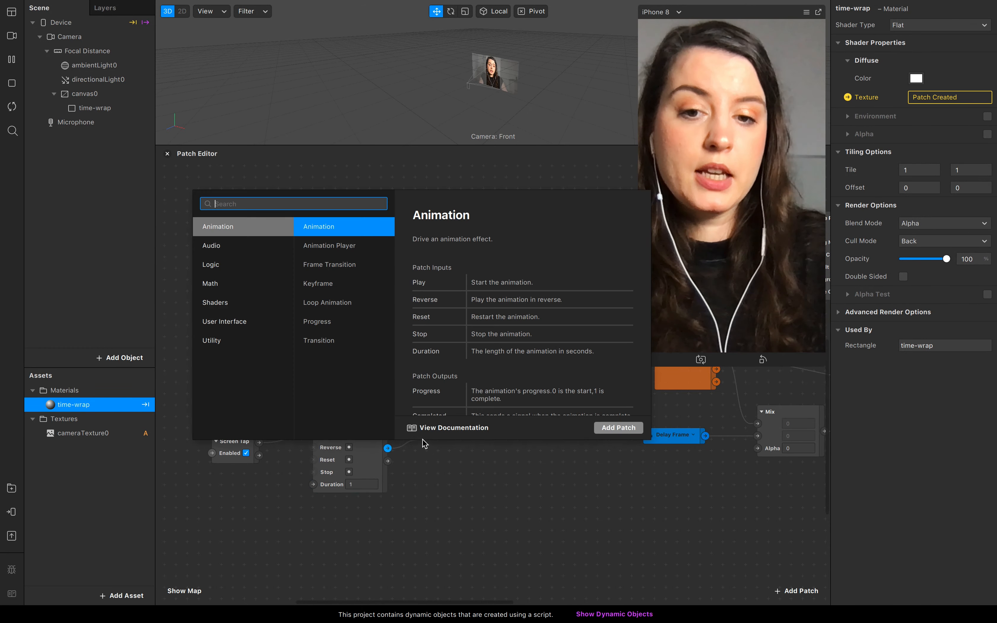
click(321, 341)
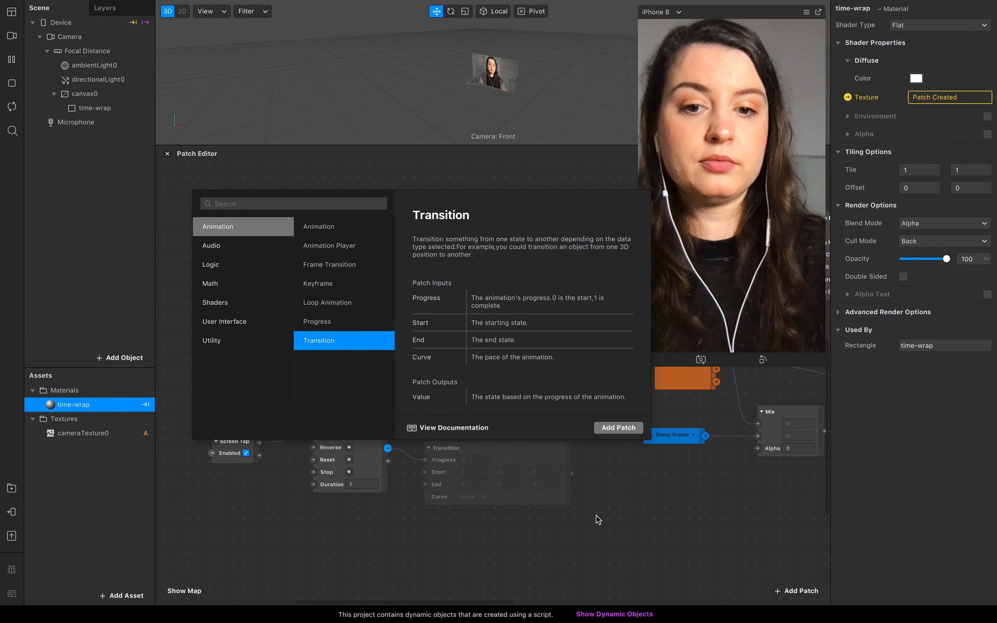
click(639, 430)
- Set the Transition patch's data type to Vector 2
click(536, 485)
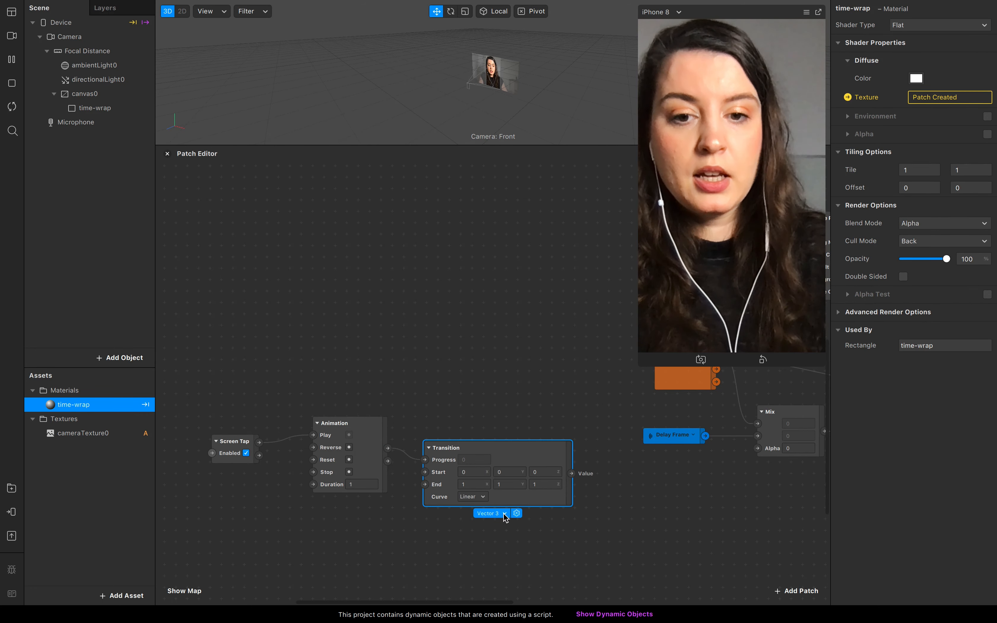
click(491, 513)
click(514, 567)
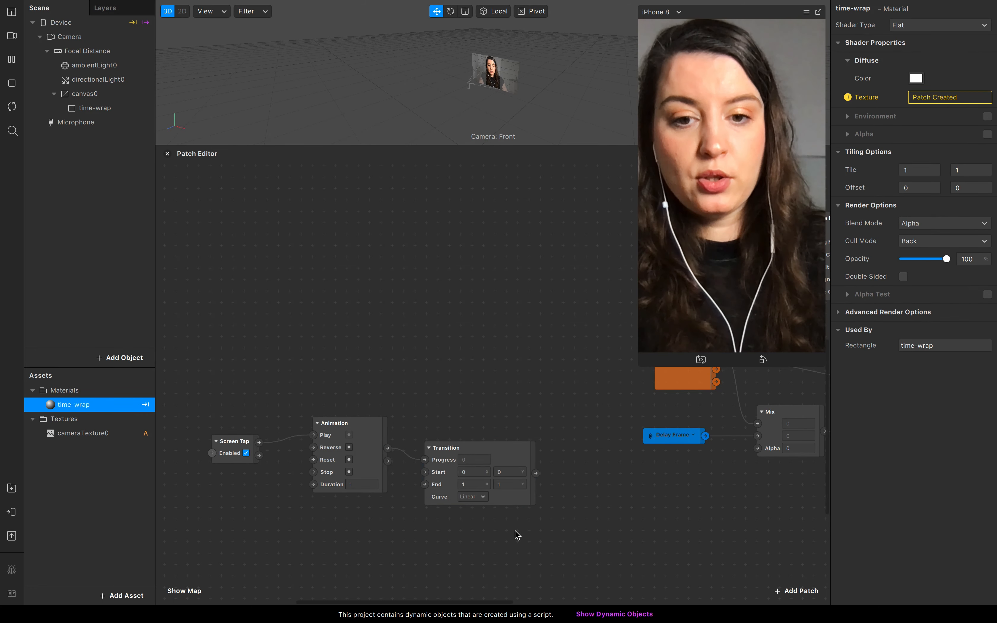
- Move the Screen Tap, Animation and Transition patches together farther left of the Mix patch, and align the Transition with the other two
click(233, 441)
drag(222, 372, 526, 528)
scroll(526, 528, left, 3)
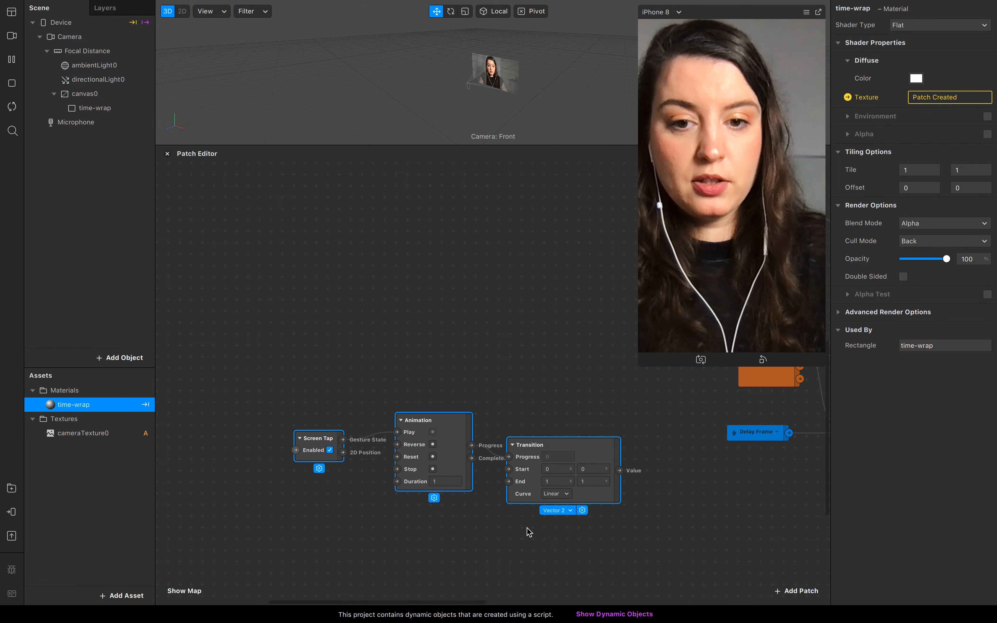
drag(612, 449, 435, 436)
scroll(437, 437, left, 5)
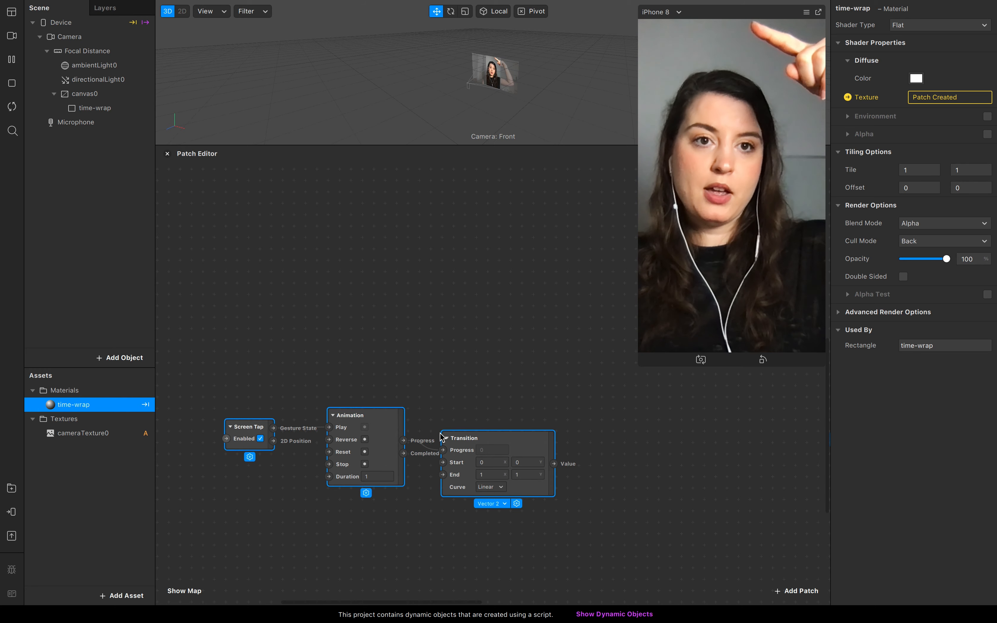
click(587, 438)
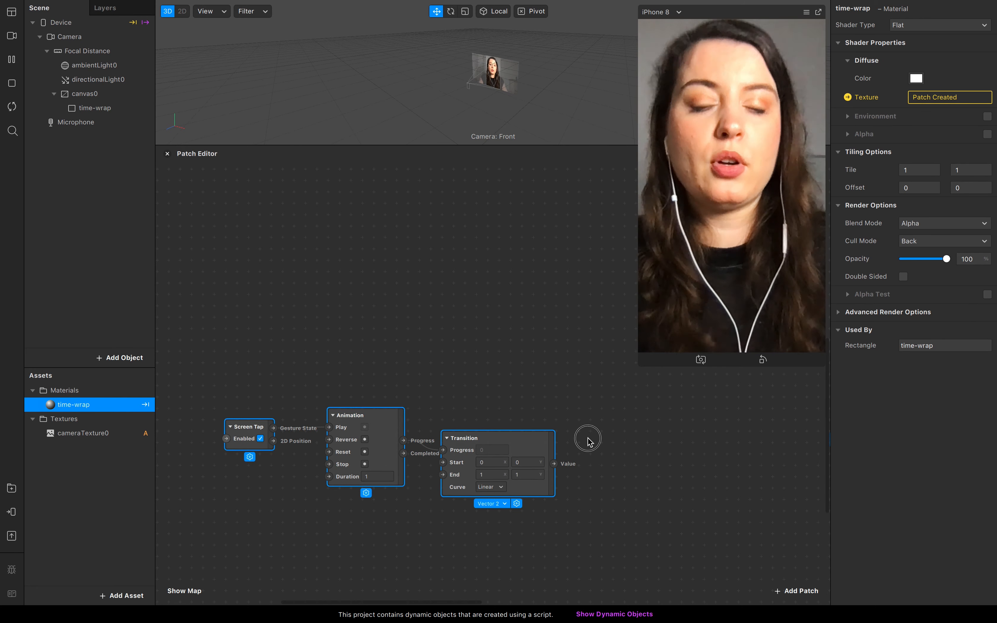
drag(505, 443, 511, 430)
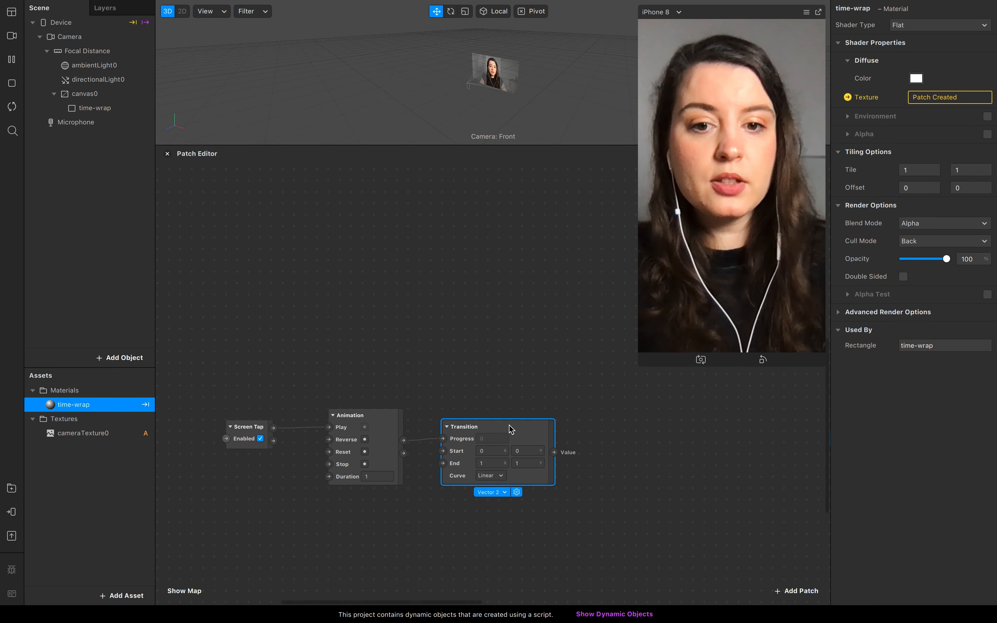
- Set both the Start Y and End Y values of the Transition to 0,5
click(523, 452)
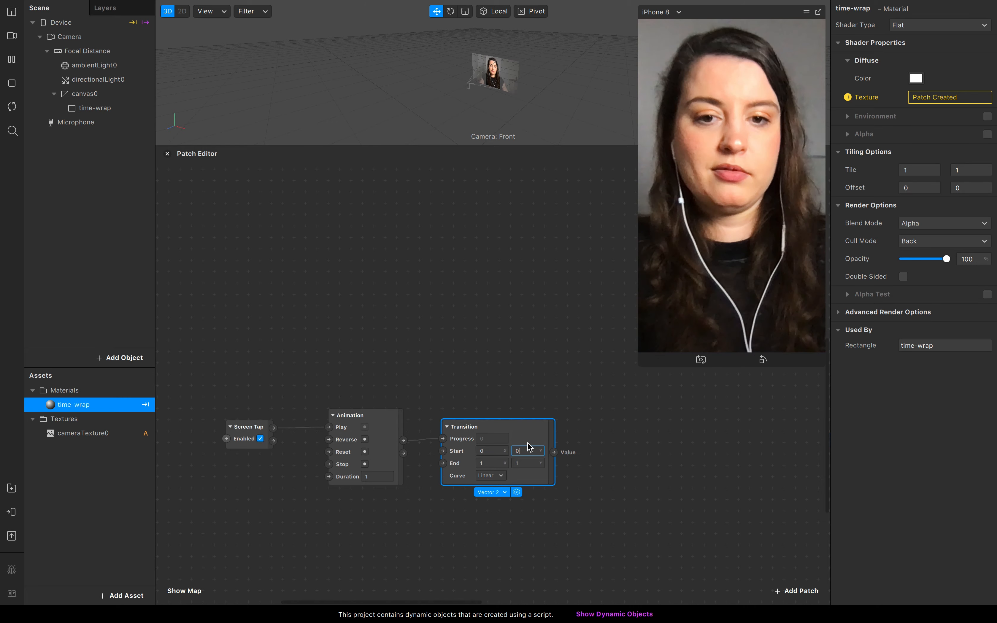
text(.5)
click(531, 459)
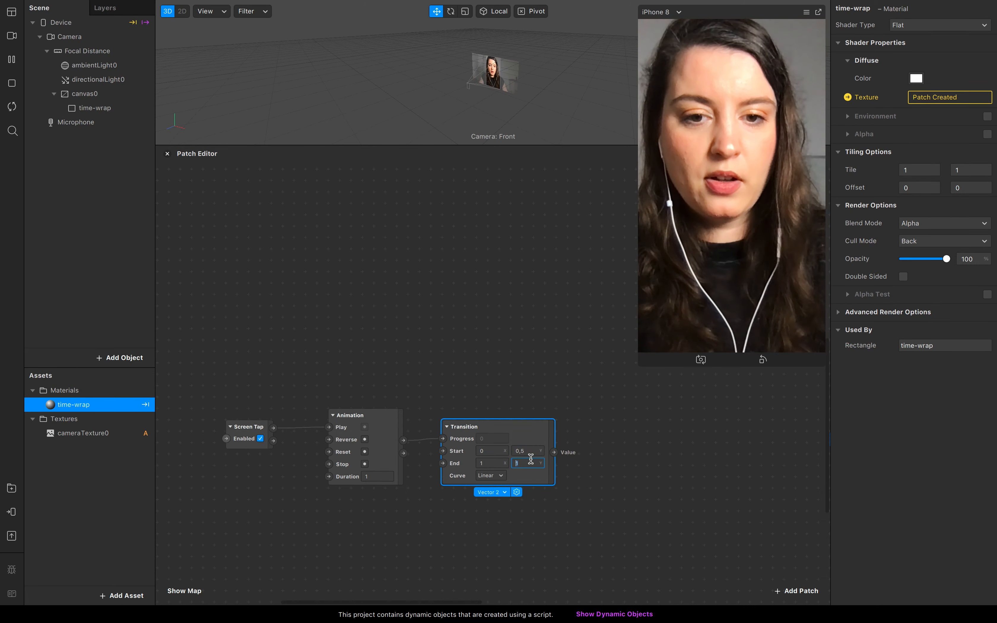
text(0,5)
click(629, 496)
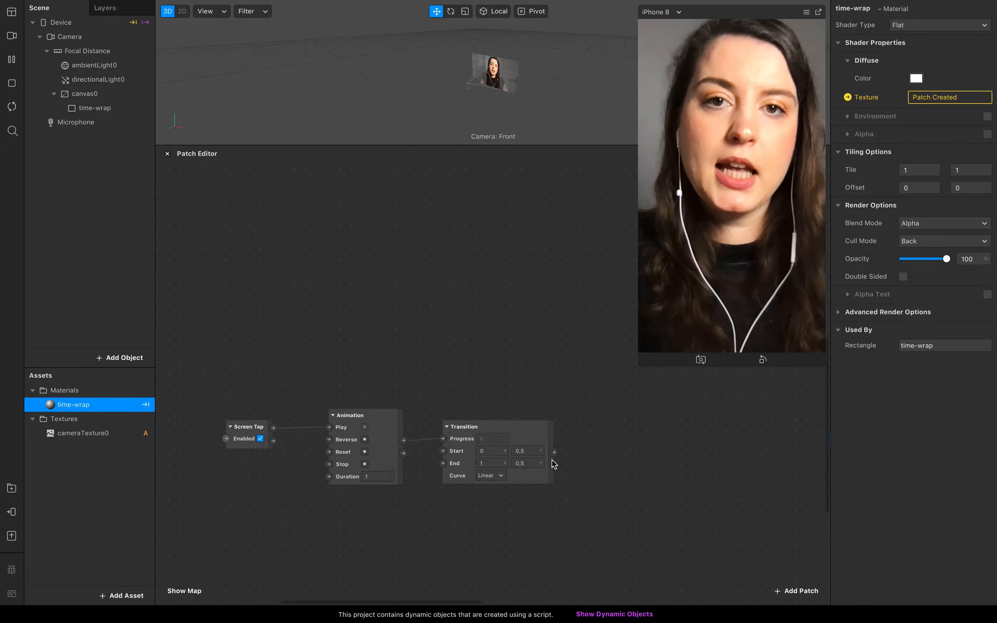
- Set the Transition's Start X to -0,5 and its End X to 0,5
click(489, 449)
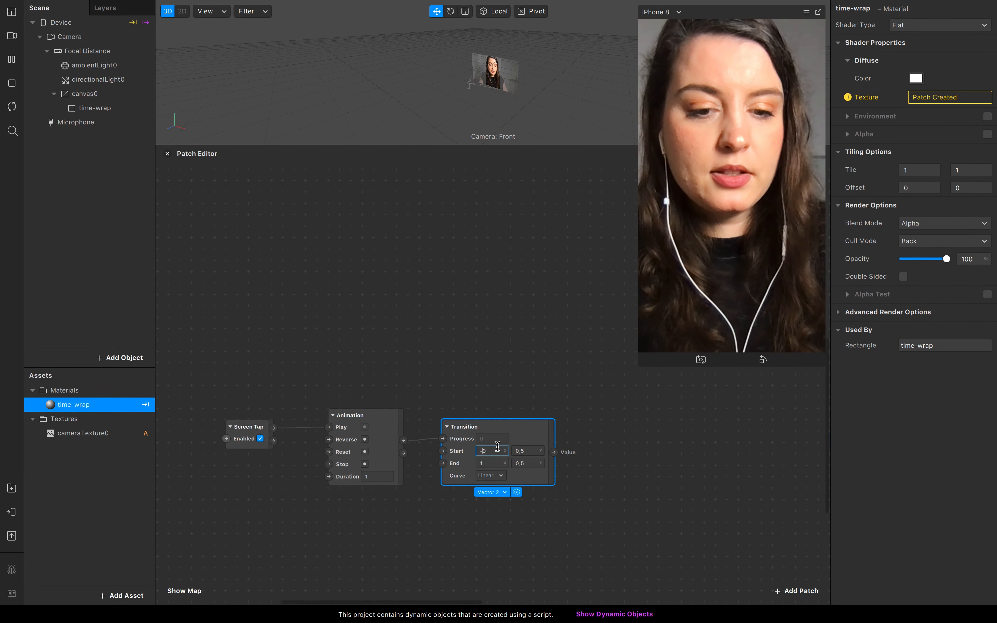
text(-0,5)
click(494, 462)
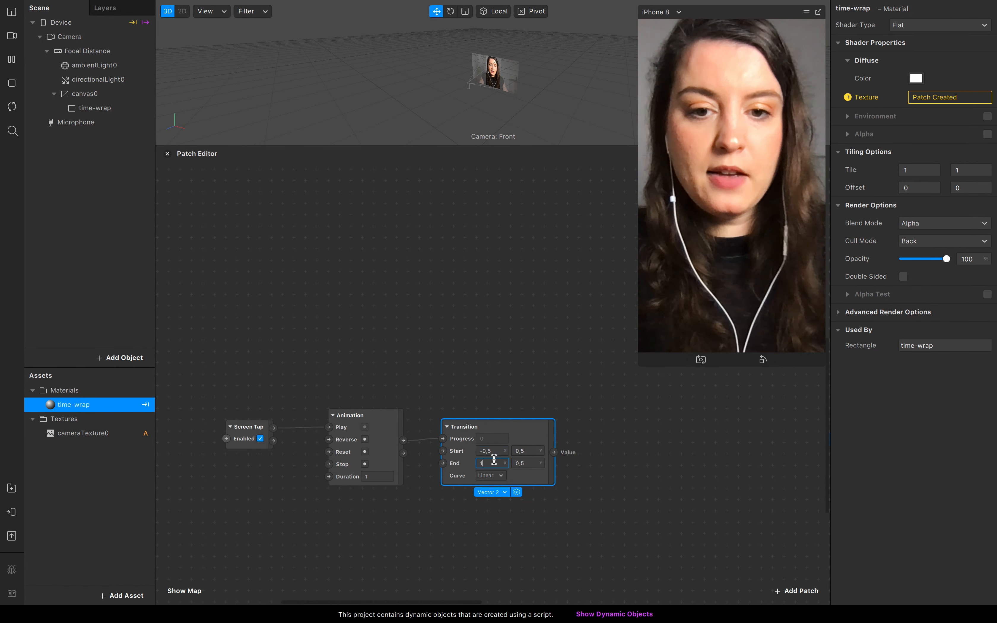
text(0,5)
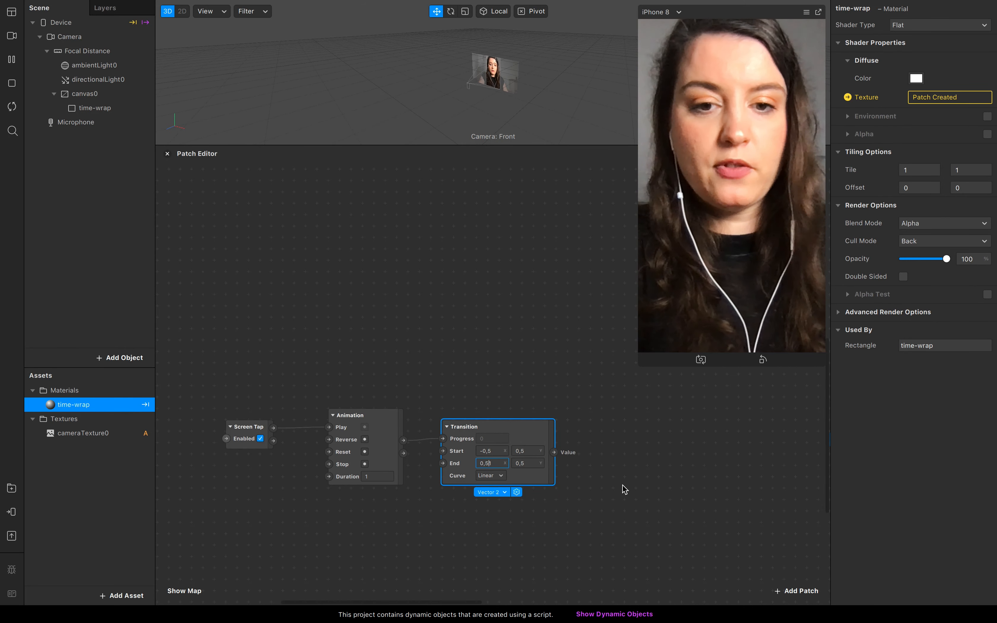
click(624, 488)
click(493, 465)
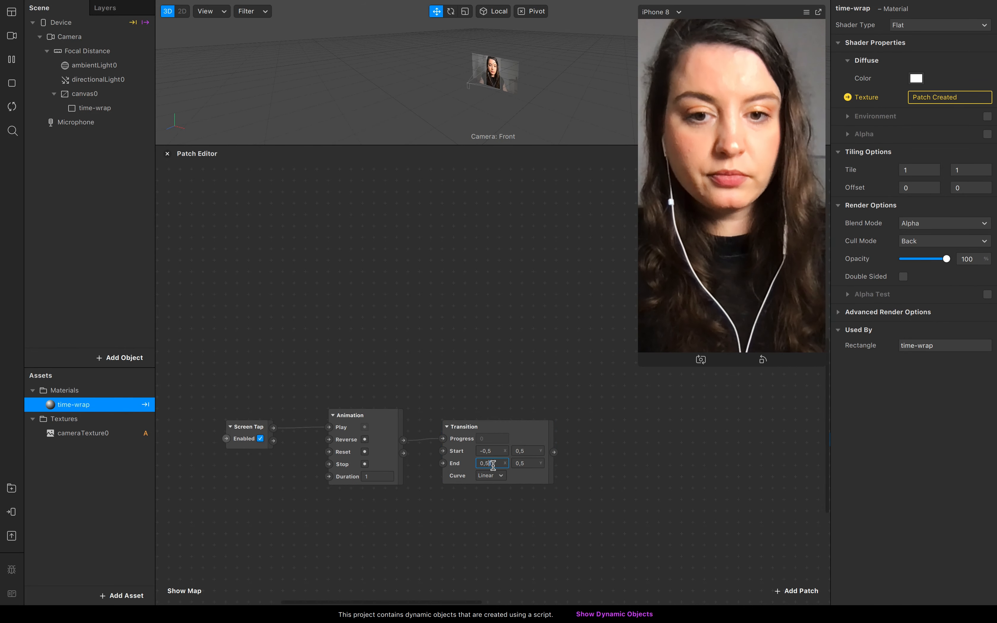
- Add an SDF Rectangle patch with its Center driven by the Transition's Value, and line it up beside the Transition
scroll(587, 489, right, 5)
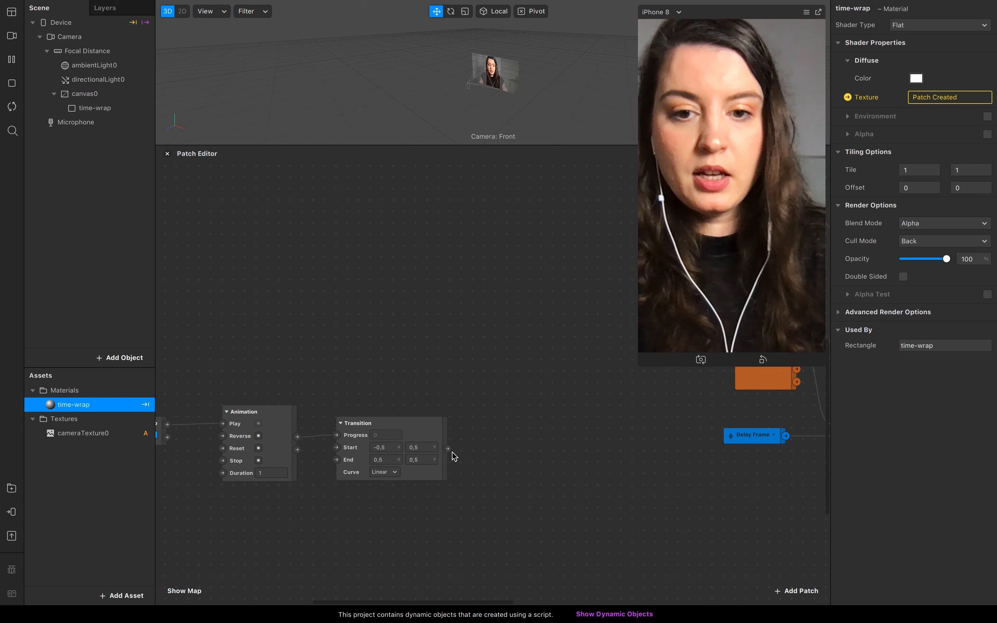
drag(448, 448, 486, 440)
text(sdf)
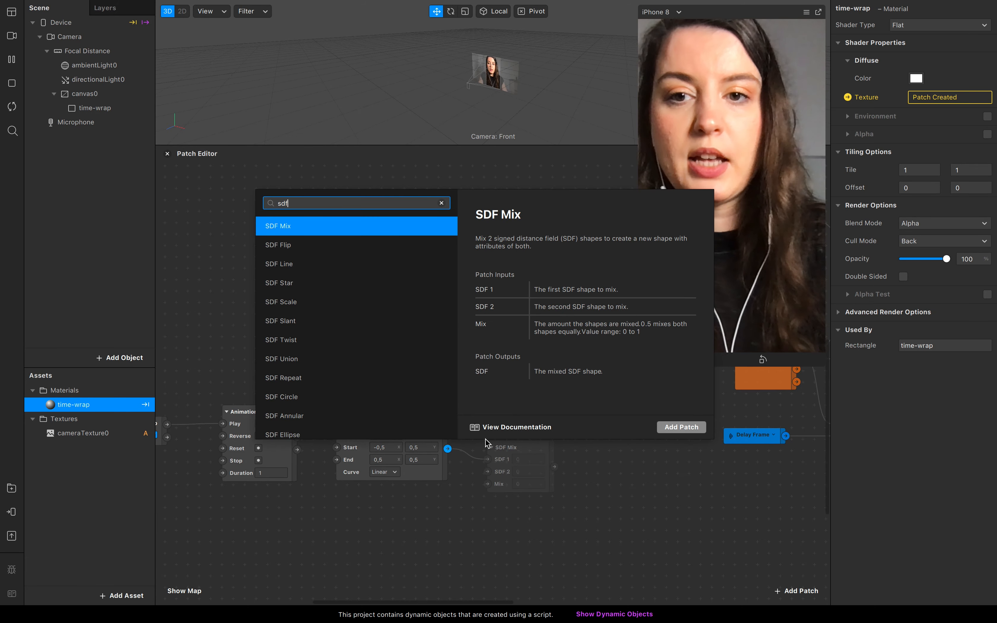
text( re)
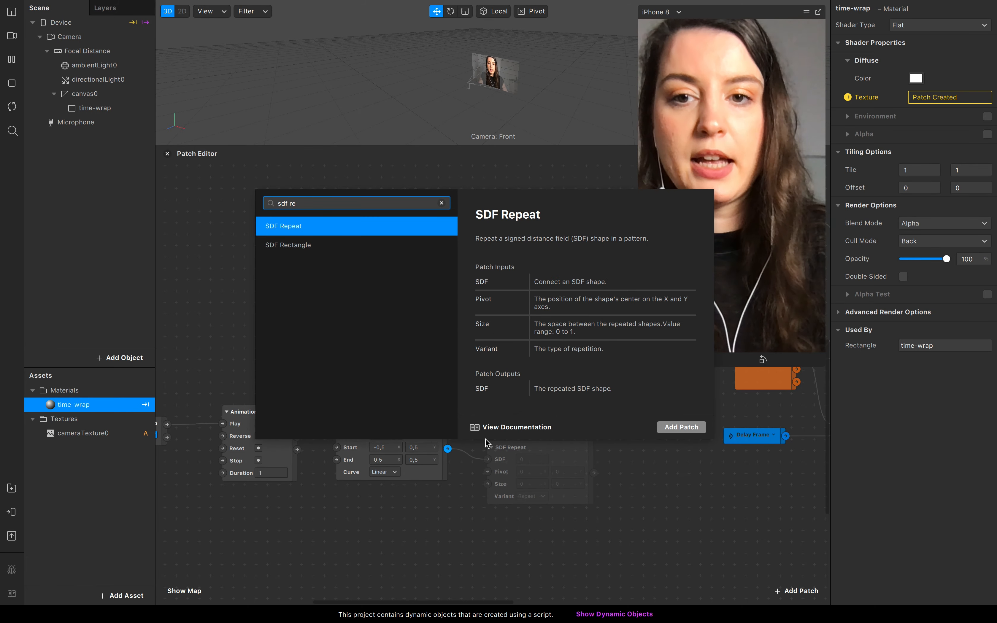
key(Down)
key(Return)
mouse_move(553, 445)
mouse_down()
mouse_move(537, 428)
mouse_move(550, 433)
mouse_up()
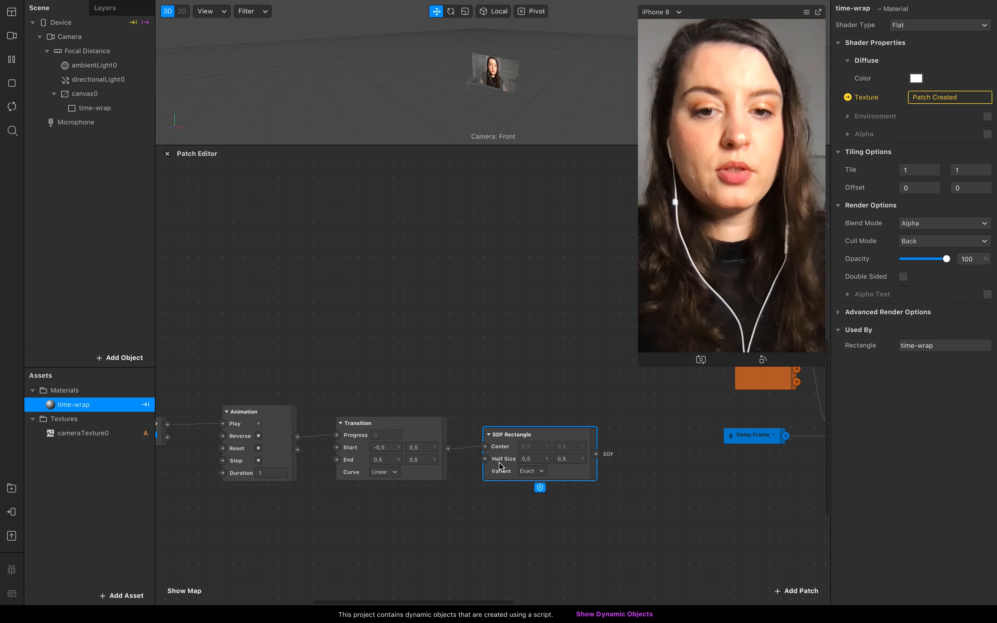
scroll(517, 463, left, 6)
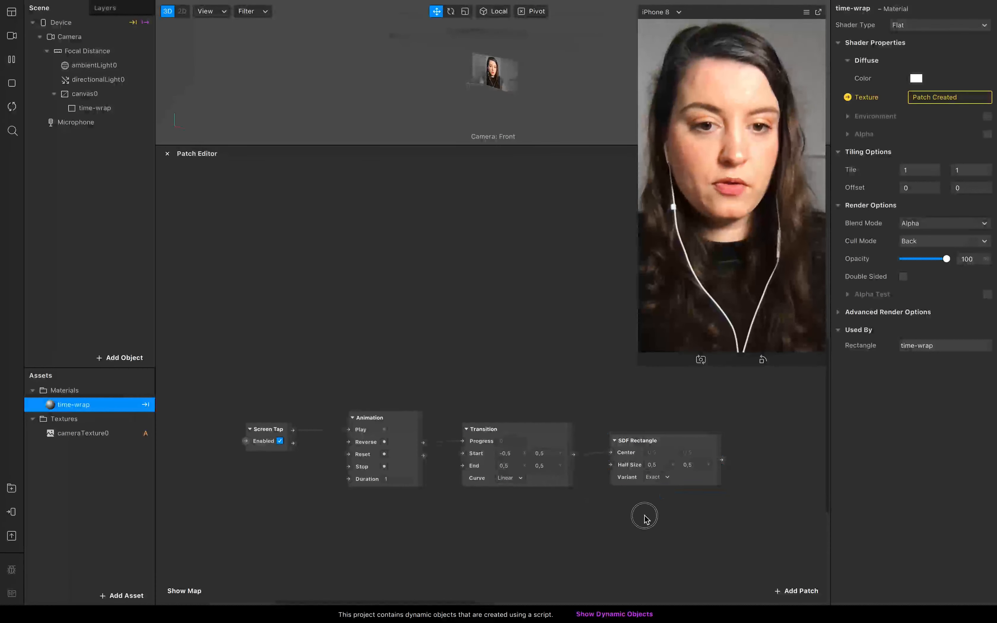
- Add a Step patch and place it between the SDF Rectangle and Delay Frame patches
drag(645, 517, 294, 399)
scroll(535, 461, right, 8)
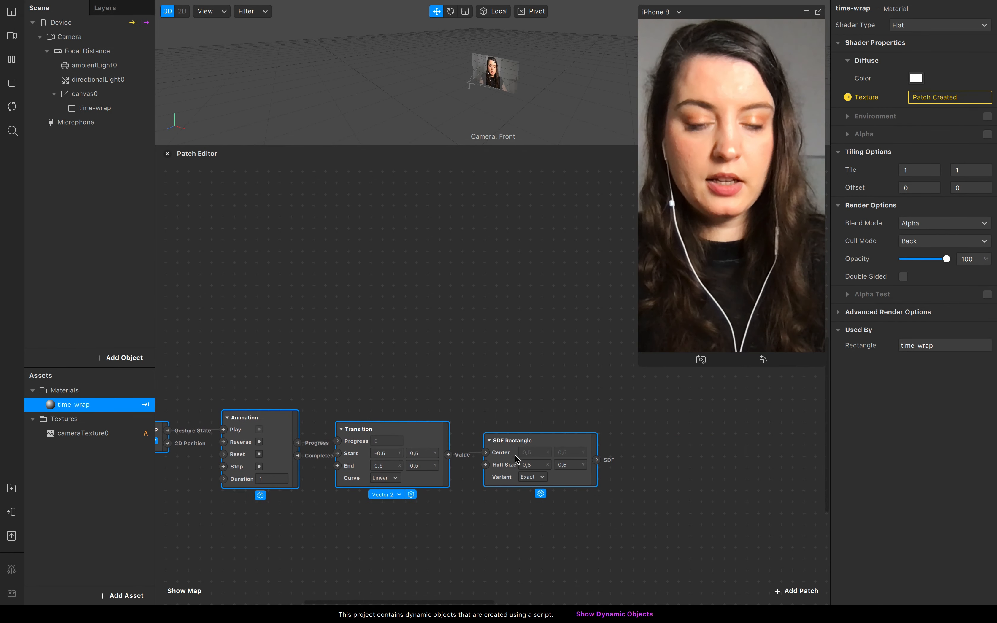
scroll(616, 488, right, 5)
click(556, 455)
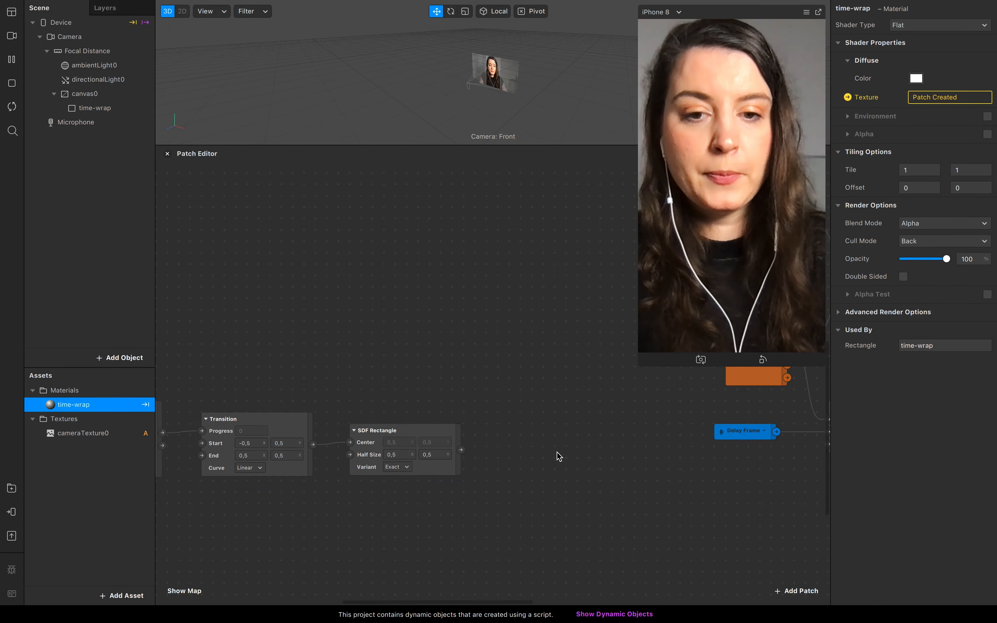
double_click(536, 444)
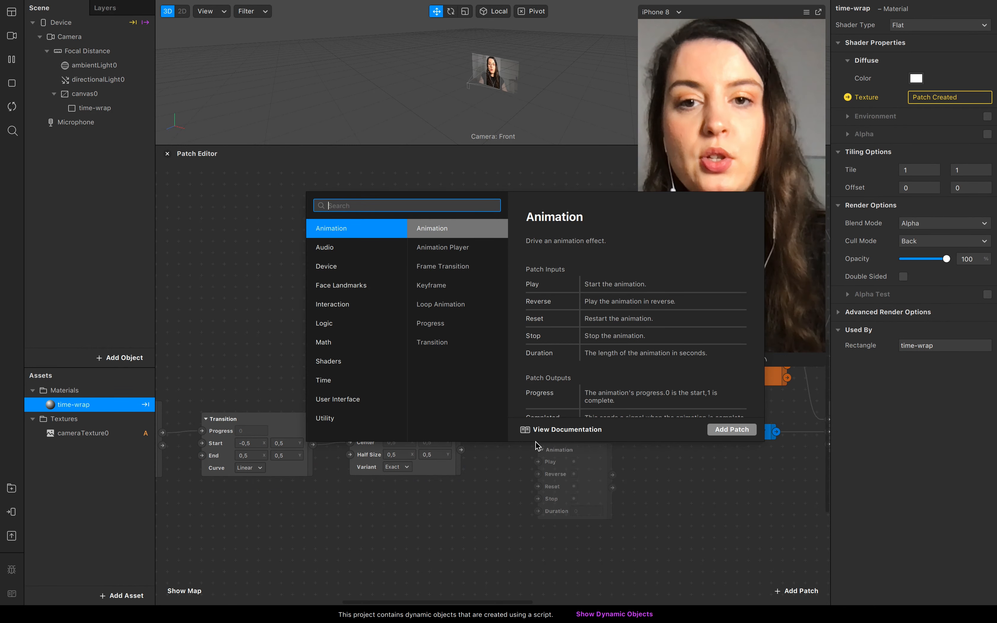
text(st)
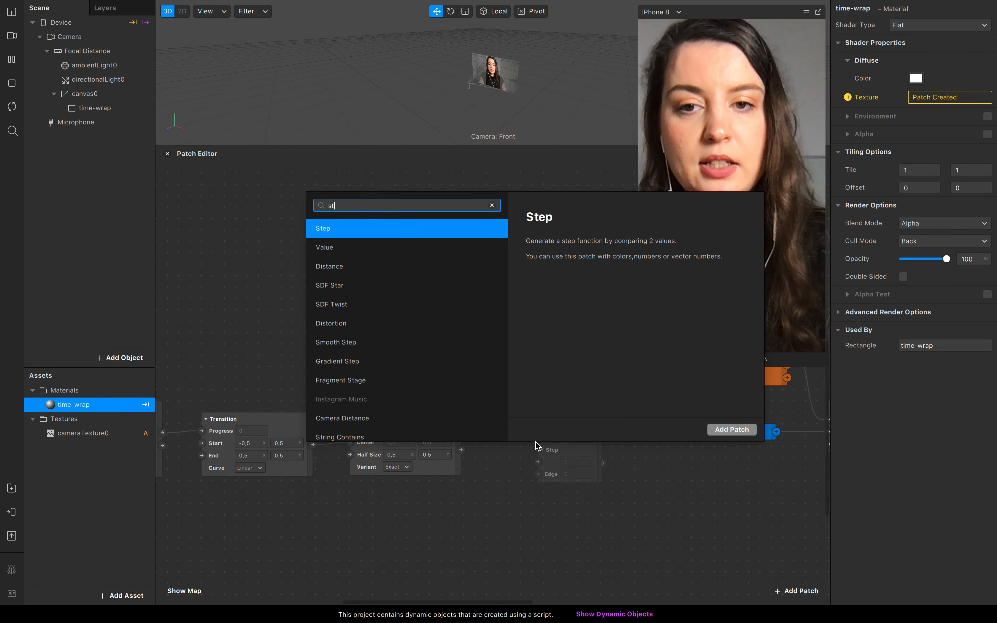
key(Return)
drag(581, 456, 552, 447)
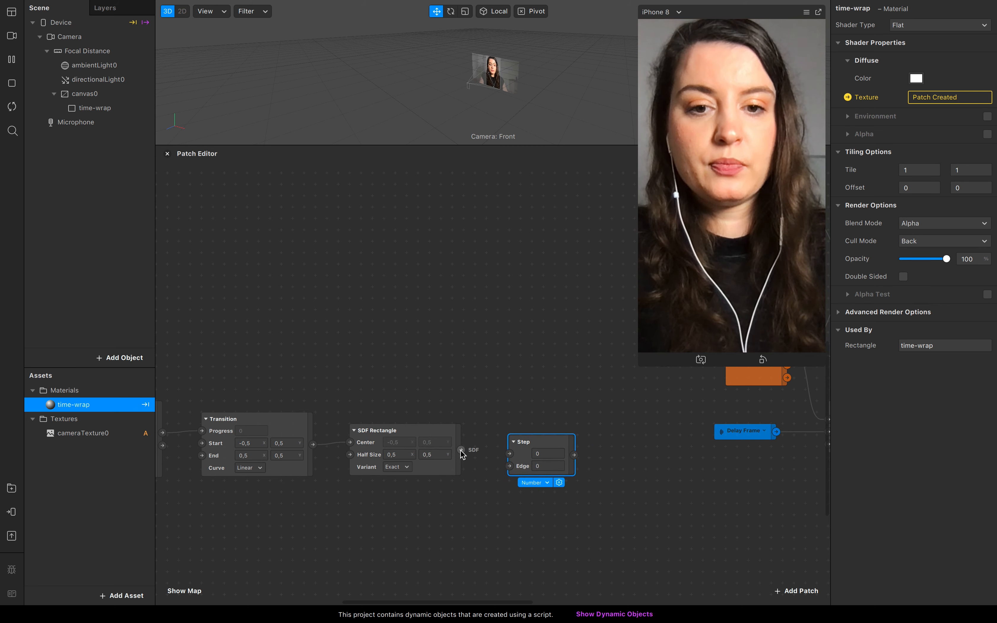
- Connect the SDF Rectangle's SDF output to the Step's Edge, and the Step's output to the Mix's Alpha
drag(460, 449, 510, 466)
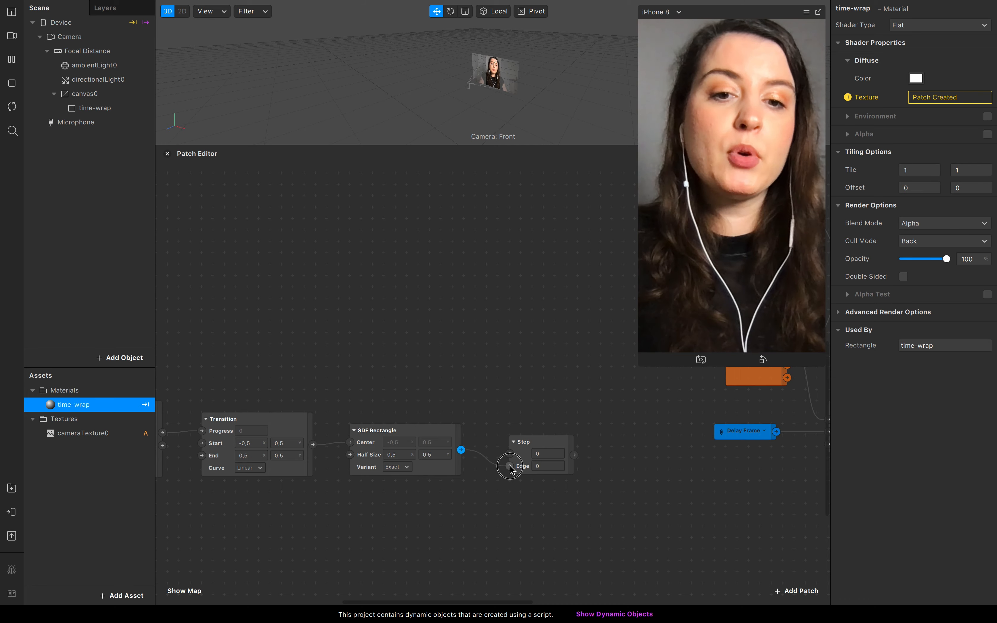
drag(510, 470, 509, 467)
scroll(598, 505, right, 5)
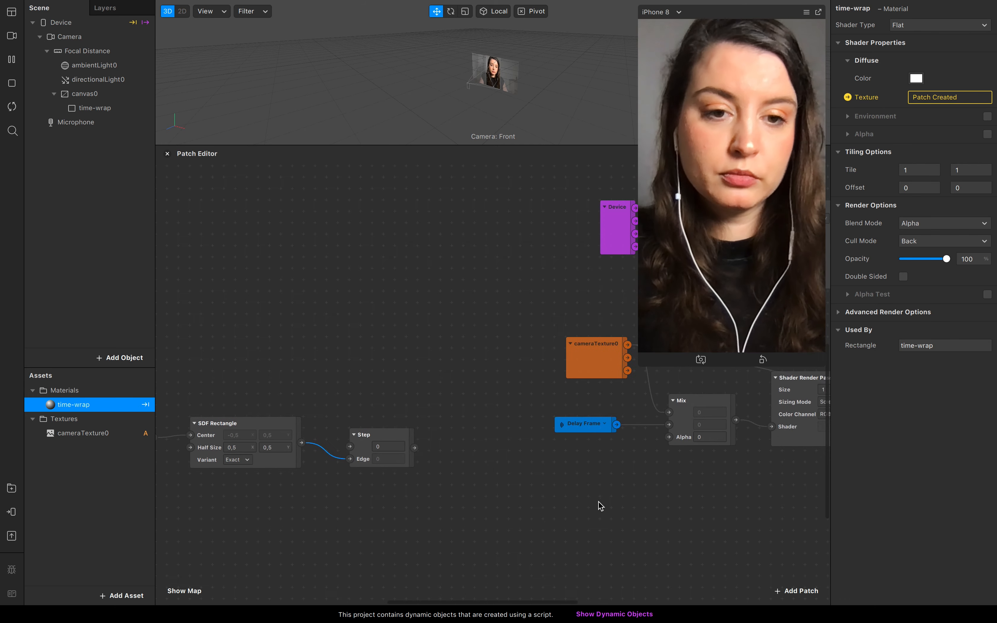
drag(414, 447, 670, 441)
- Move the whole chain from Screen Tap through Step closer to the Mix patch
scroll(644, 473, left, 10)
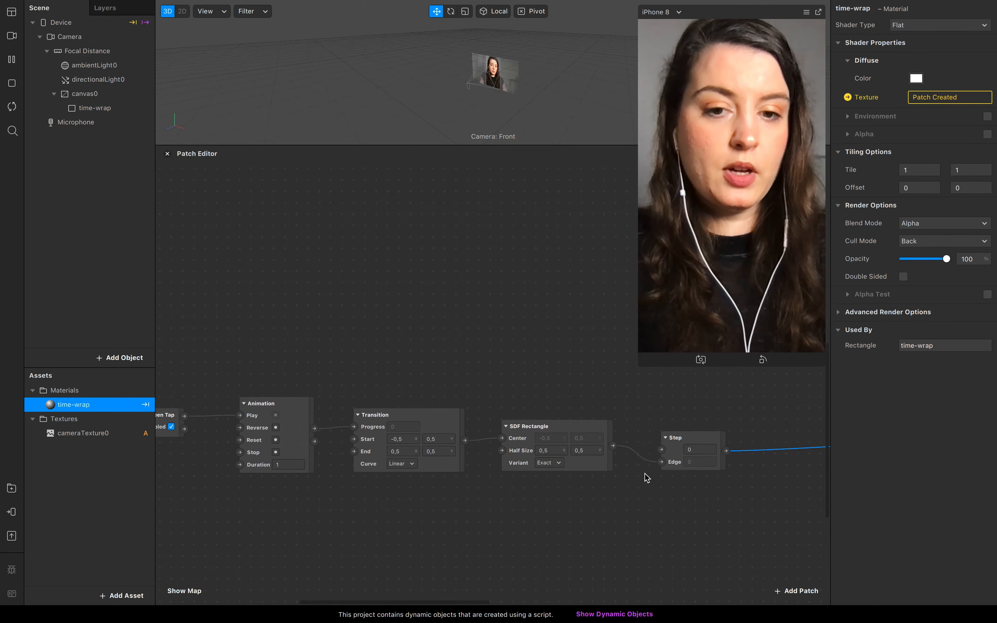
drag(821, 501, 205, 353)
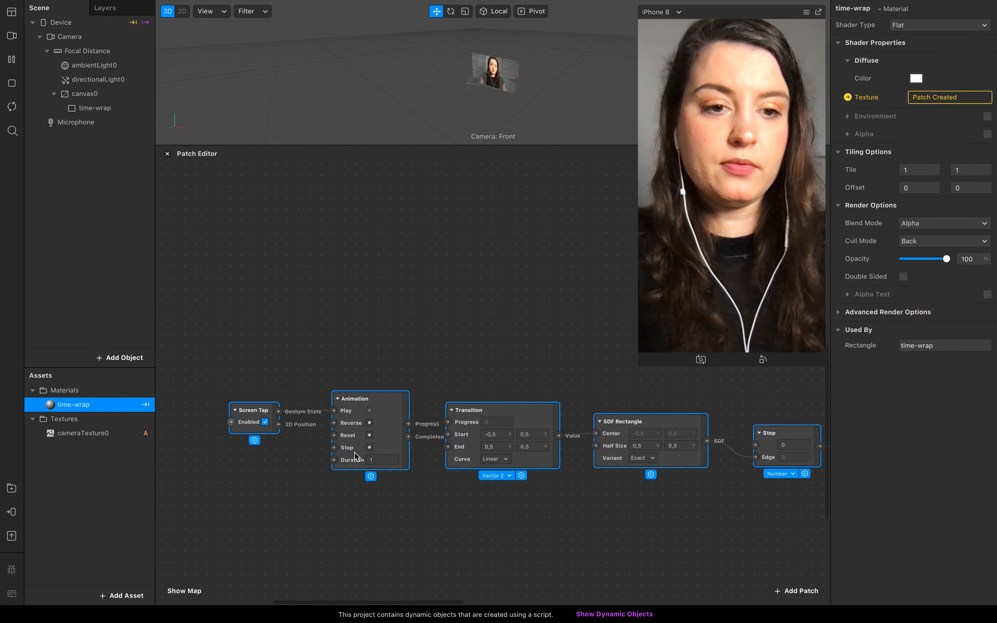
scroll(457, 462, right, 4)
scroll(456, 462, left, 3)
scroll(589, 417, right, 10)
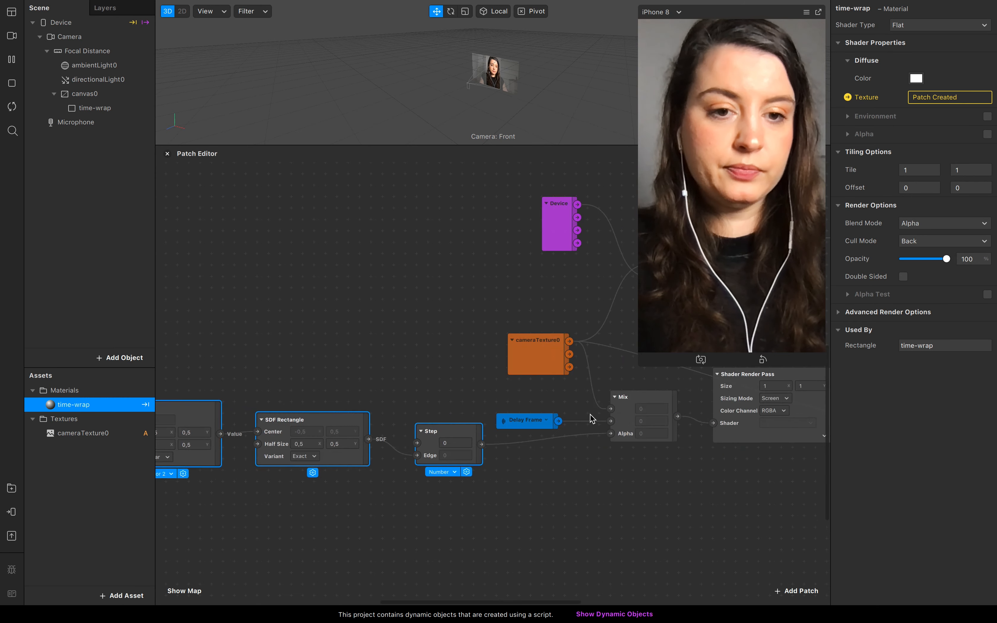
click(618, 532)
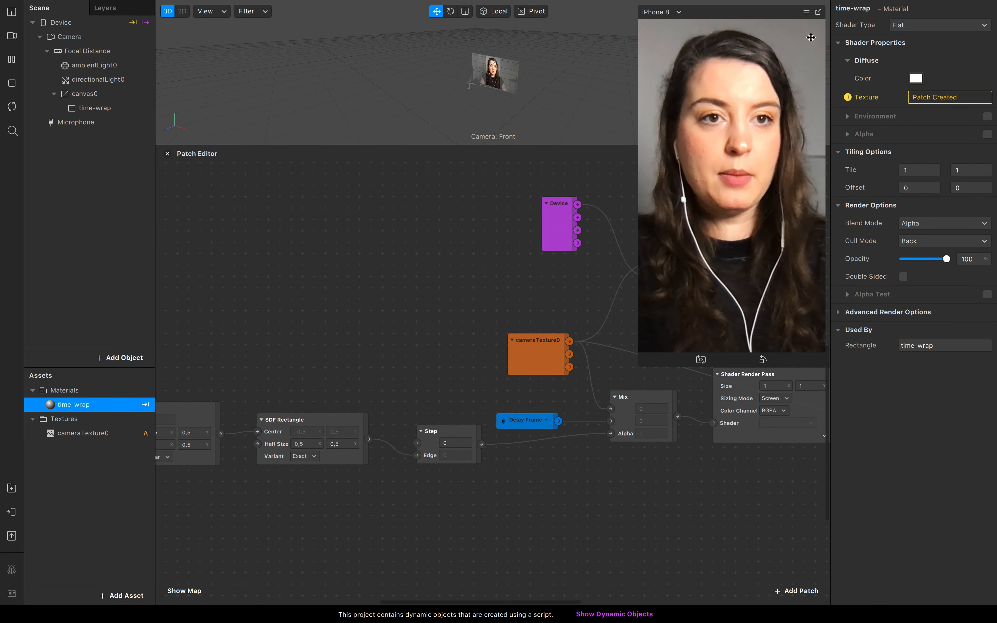
- Switch the device preview to Simulate Touch and set the Animation patch's Duration to 5
click(806, 13)
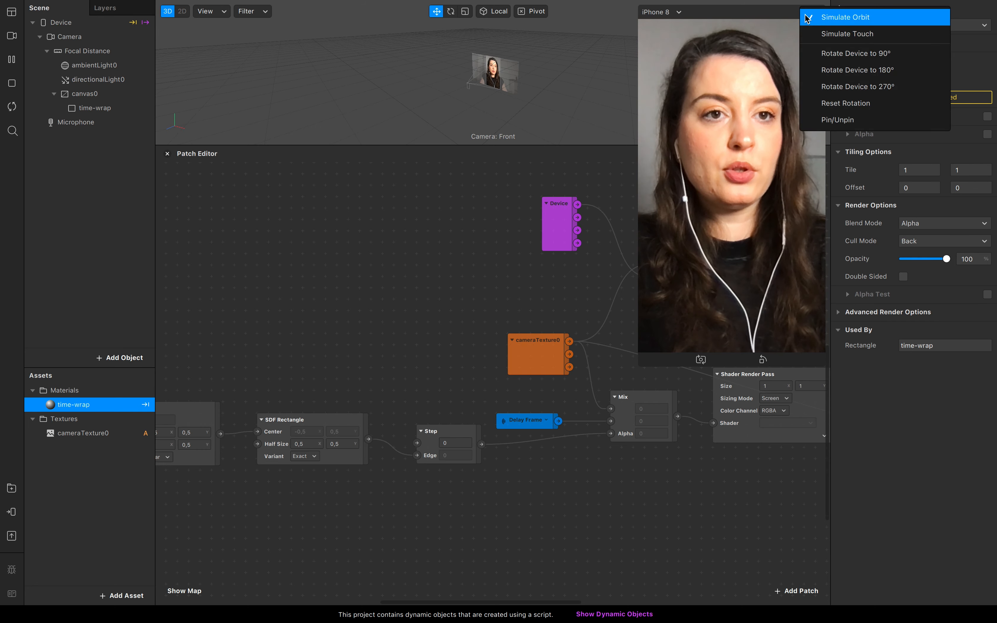
click(845, 36)
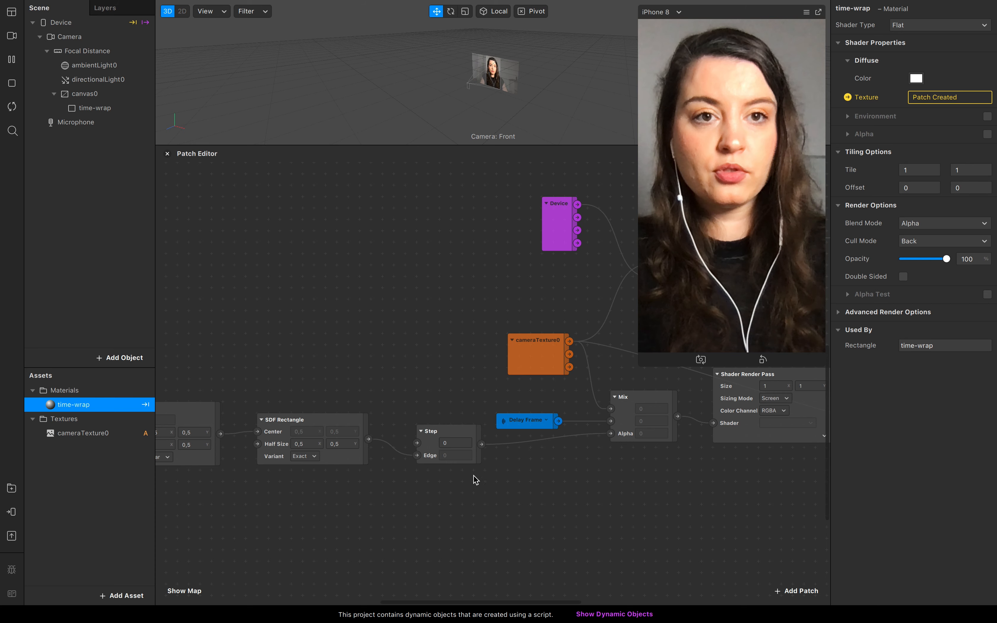
scroll(474, 476, left, 10)
click(352, 449)
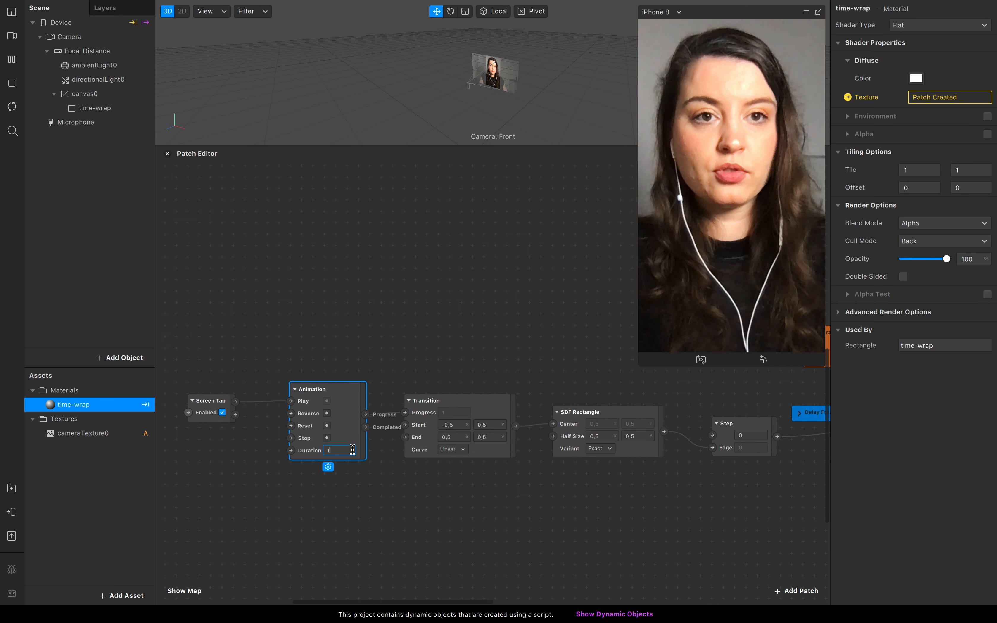
text(5)
click(371, 527)
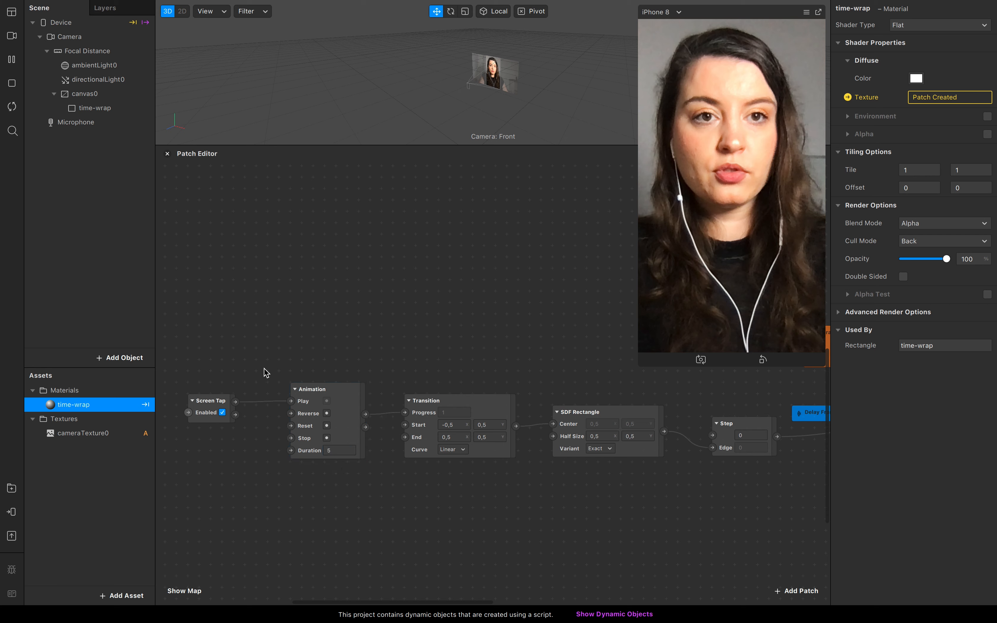
- Restart the effect, tap the device preview to test the time-warp sweep, and restart the effect again
click(24, 107)
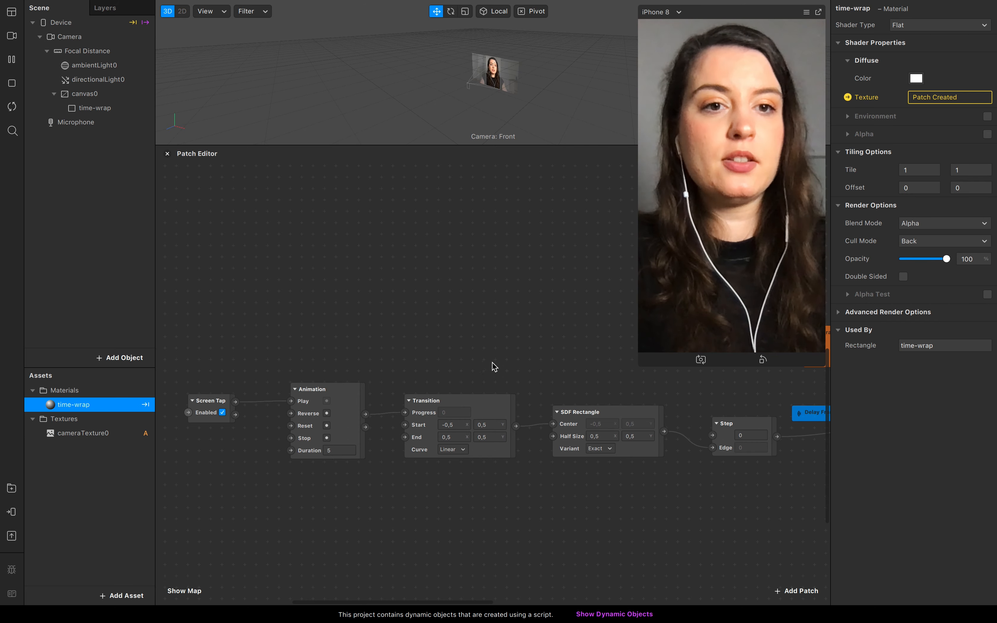
click(776, 275)
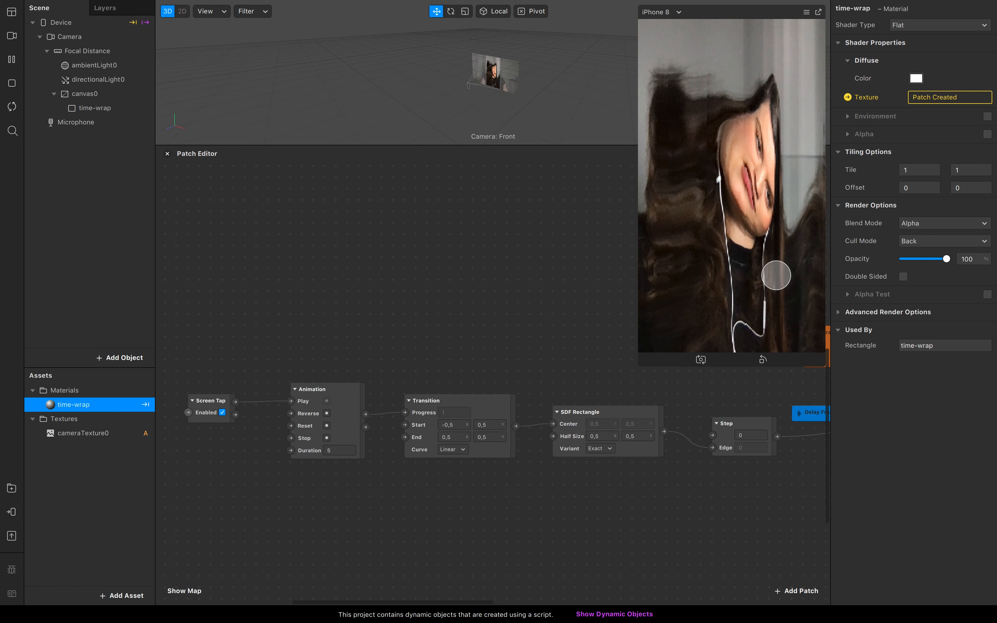
click(11, 107)
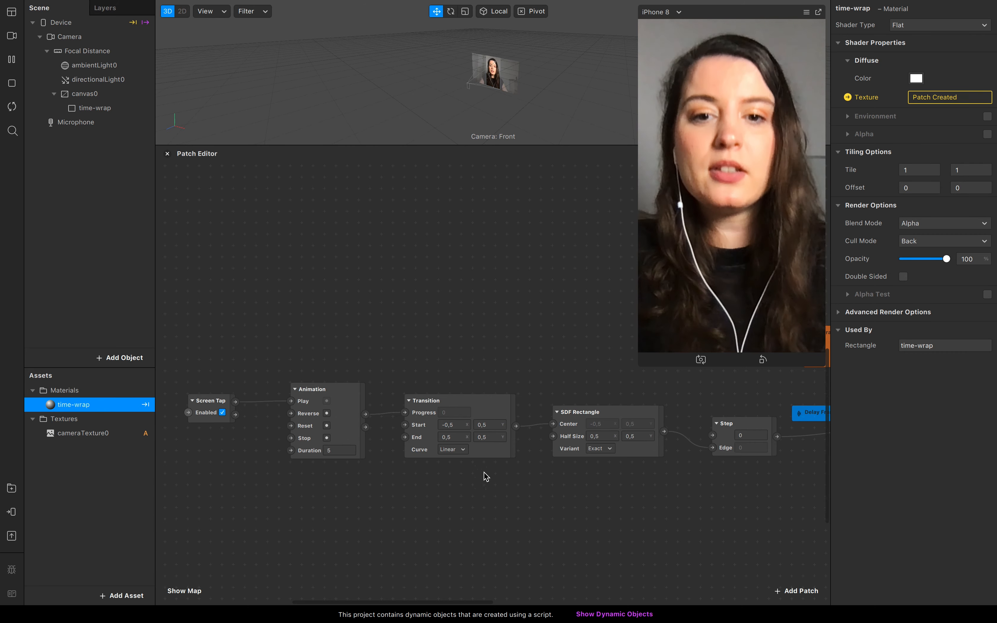
scroll(490, 488, down, 1)
scroll(490, 489, right, 1)
scroll(493, 496, right, 1)
scroll(493, 496, down, 1)
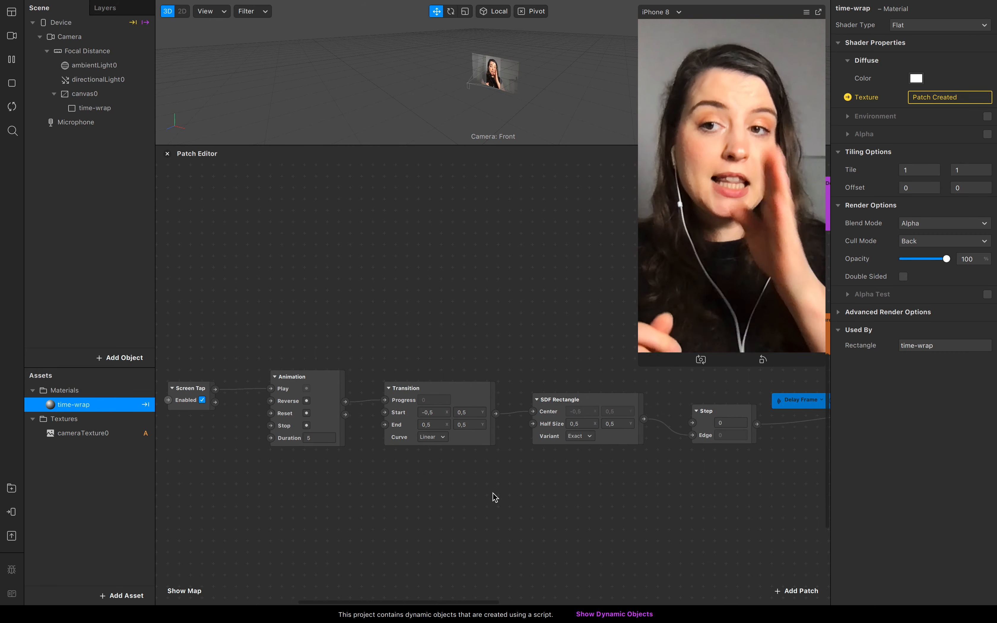
- Add a second rectangle under canvas0 and name it scanner
double_click(89, 109)
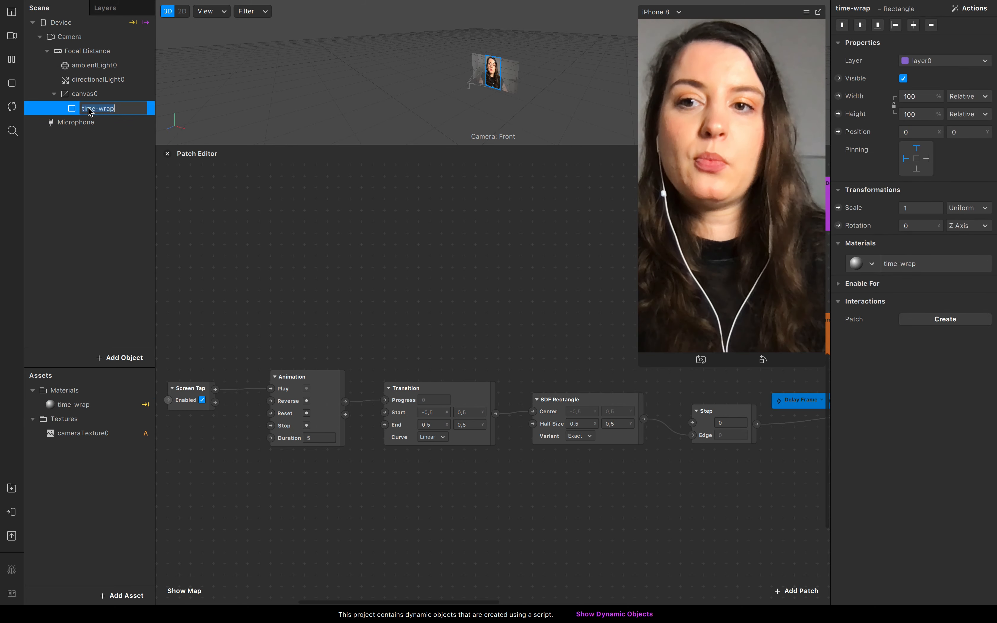
click(103, 96)
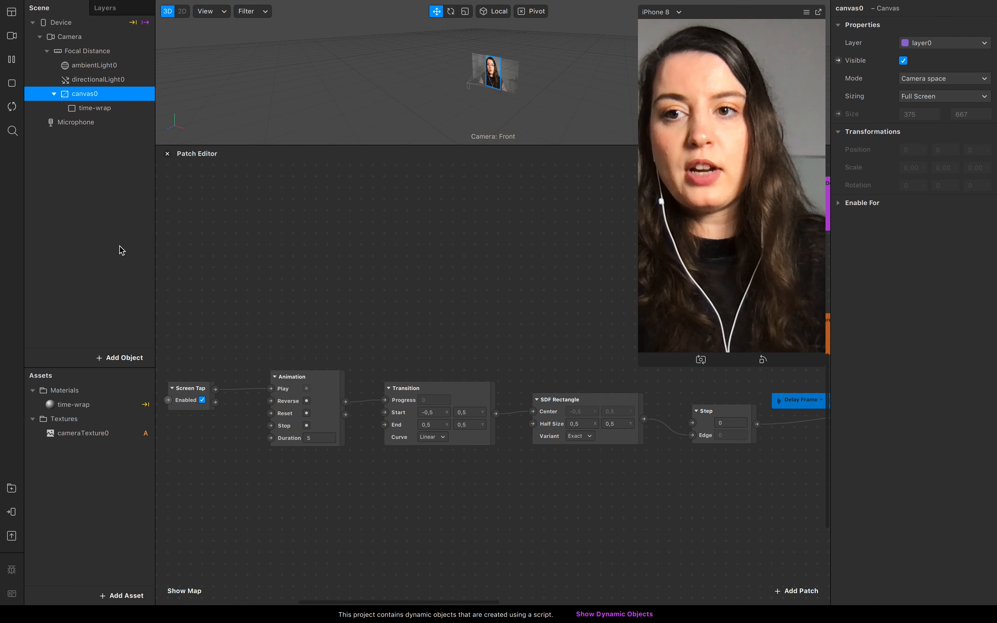
click(124, 358)
text(re)
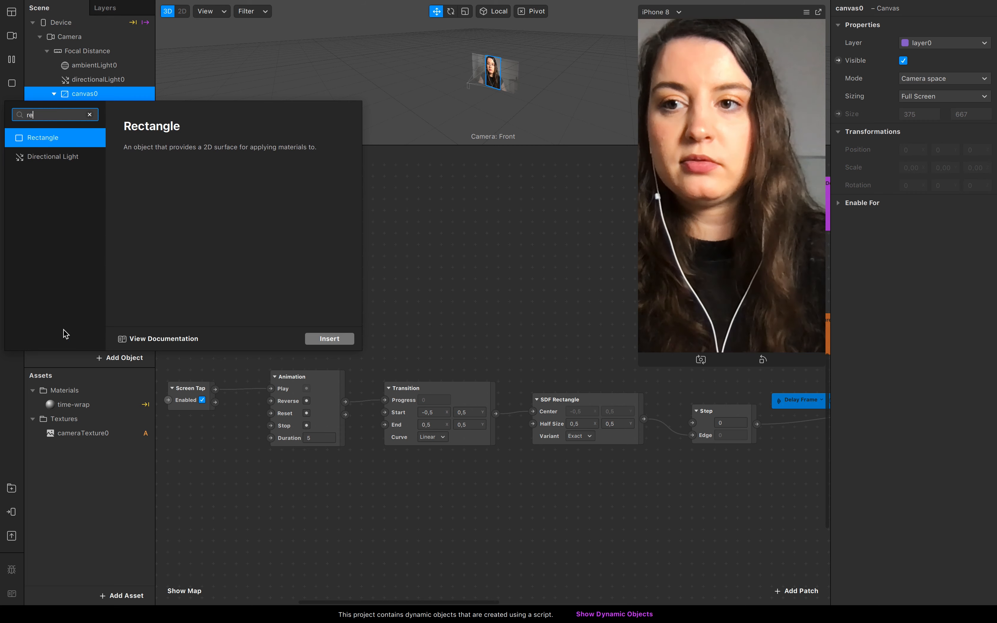
key(Return)
click(114, 124)
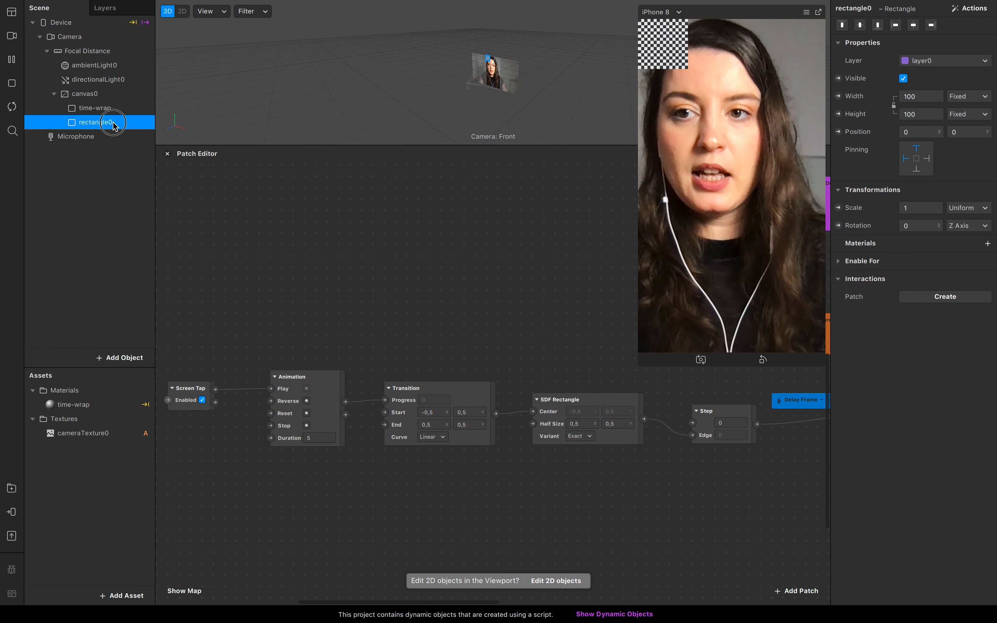
text(scann)
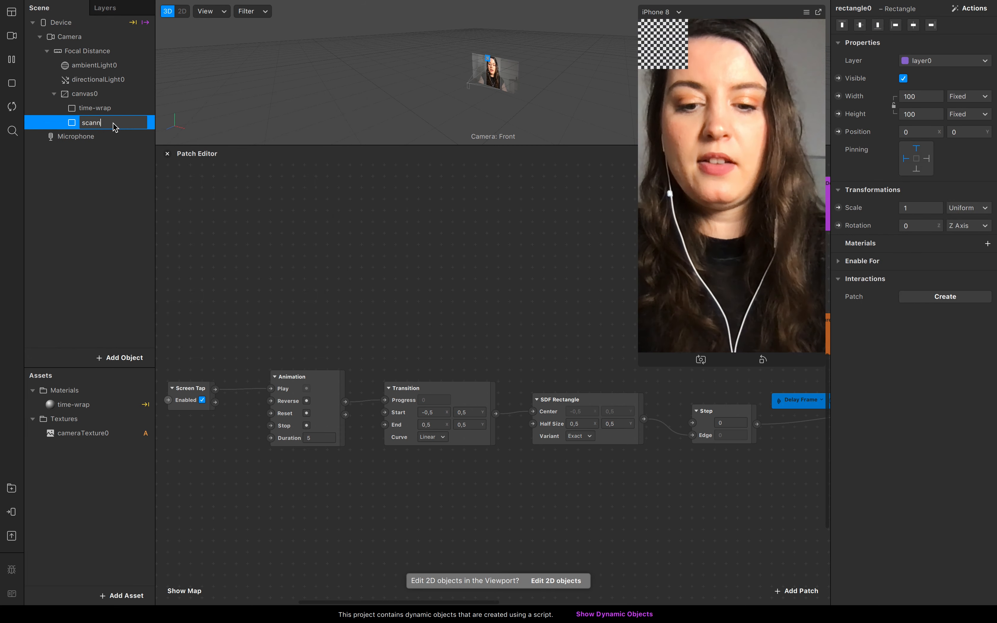
text(er)
key(Return)
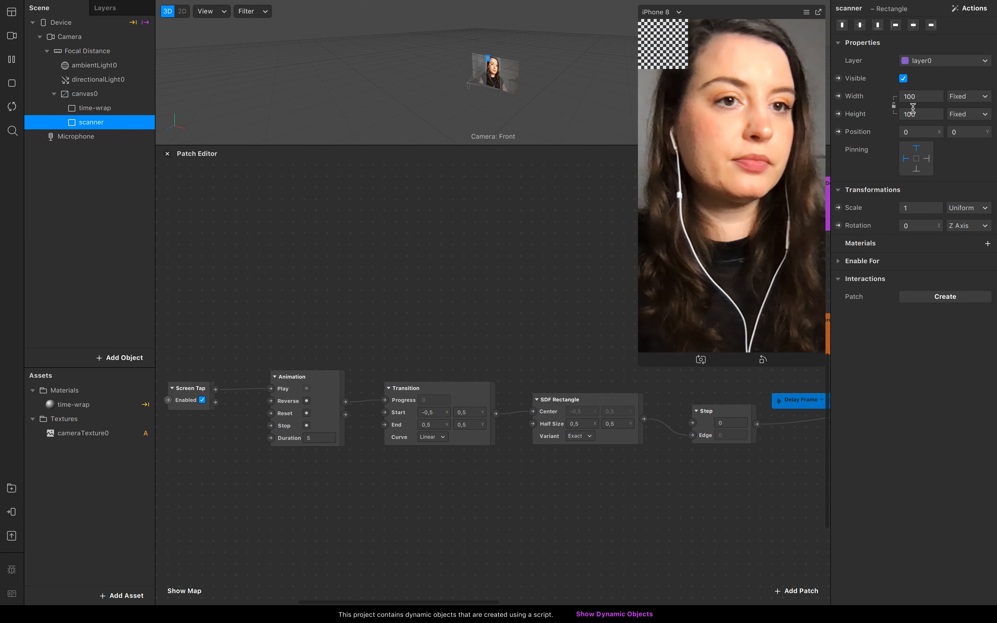
- Make the scanner rectangle fill the canvas width and height, and assign it a new material
click(920, 115)
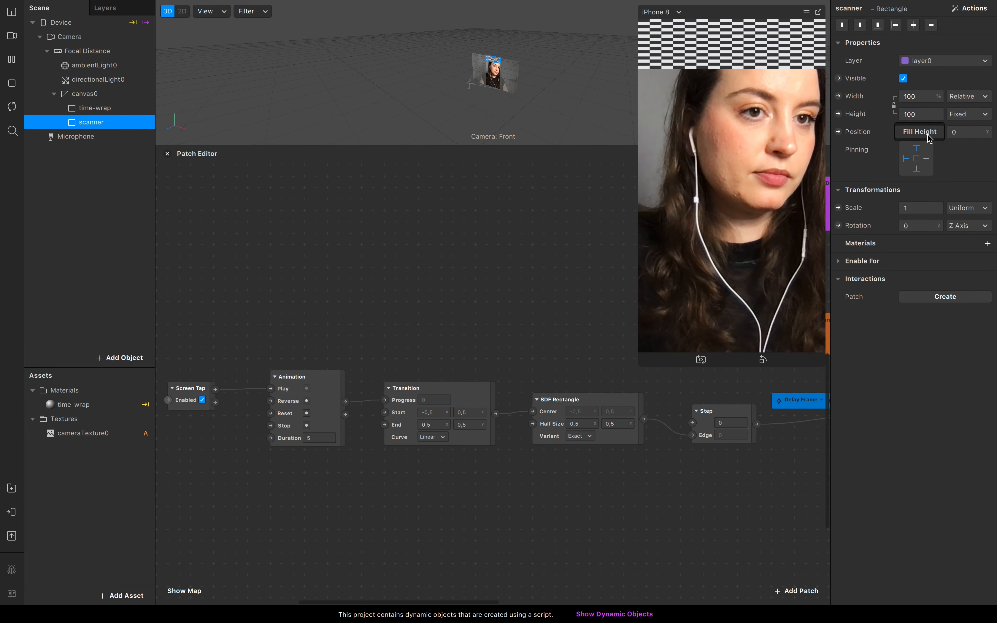
click(923, 132)
click(987, 243)
click(939, 281)
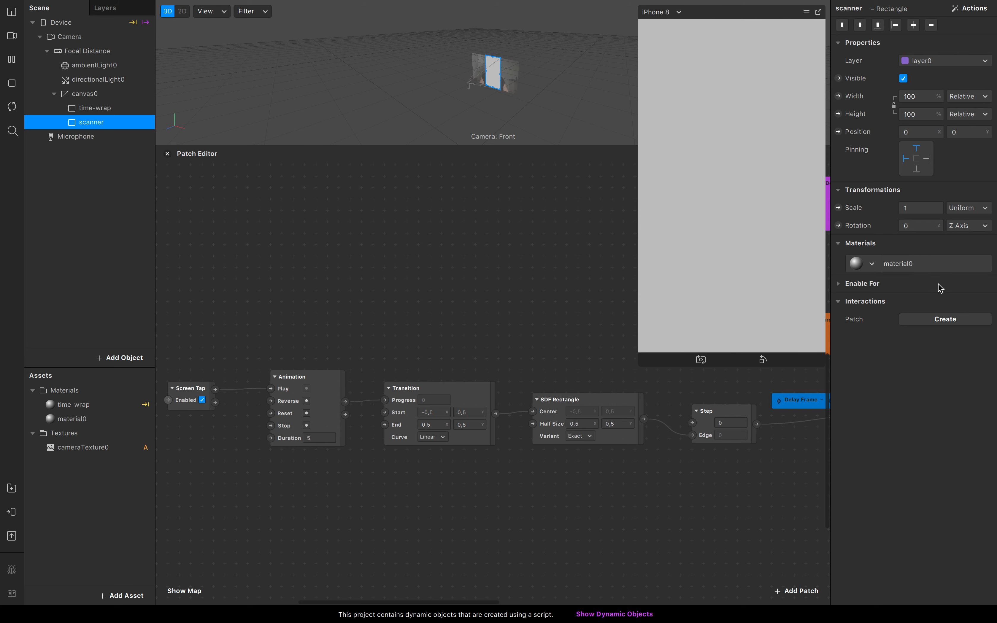
- Rename the scanner rectangle's new material as scanner
double_click(76, 418)
text(scanner)
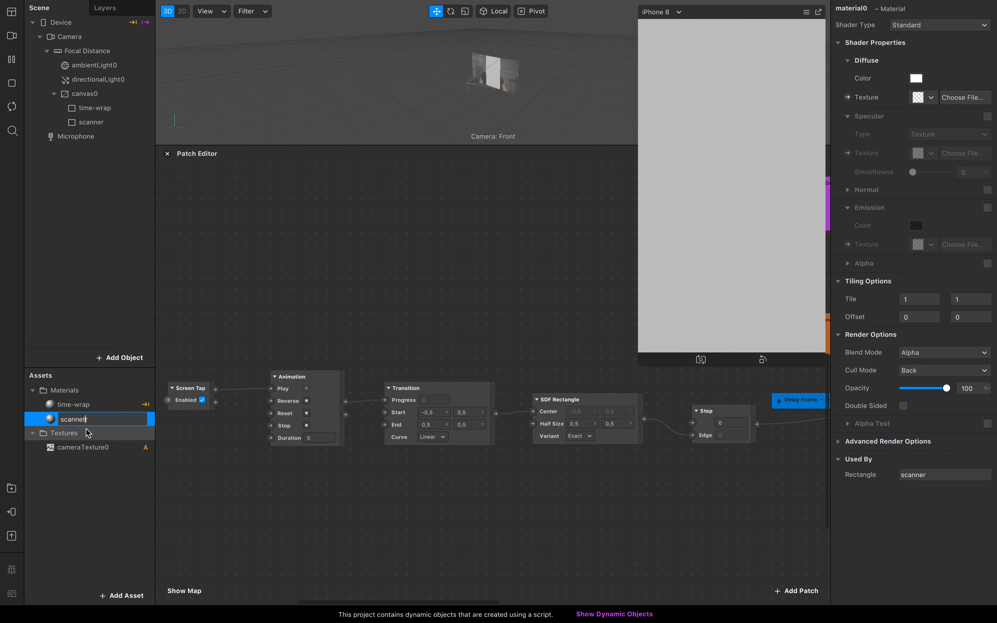
key(Return)
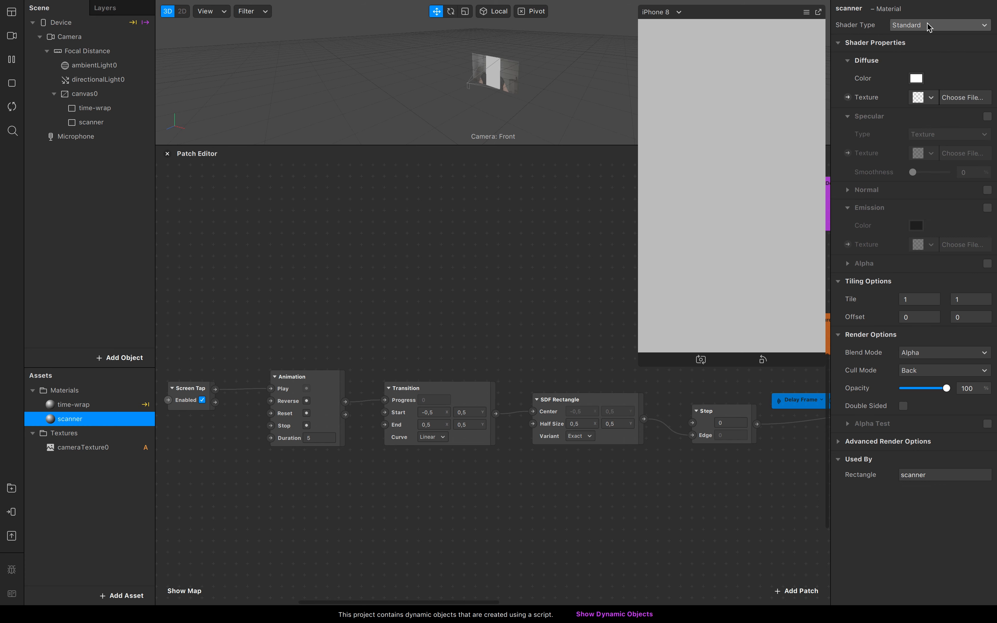
- Set the scanner material's shader type to Flat and its diffuse color to purple
click(929, 27)
click(919, 27)
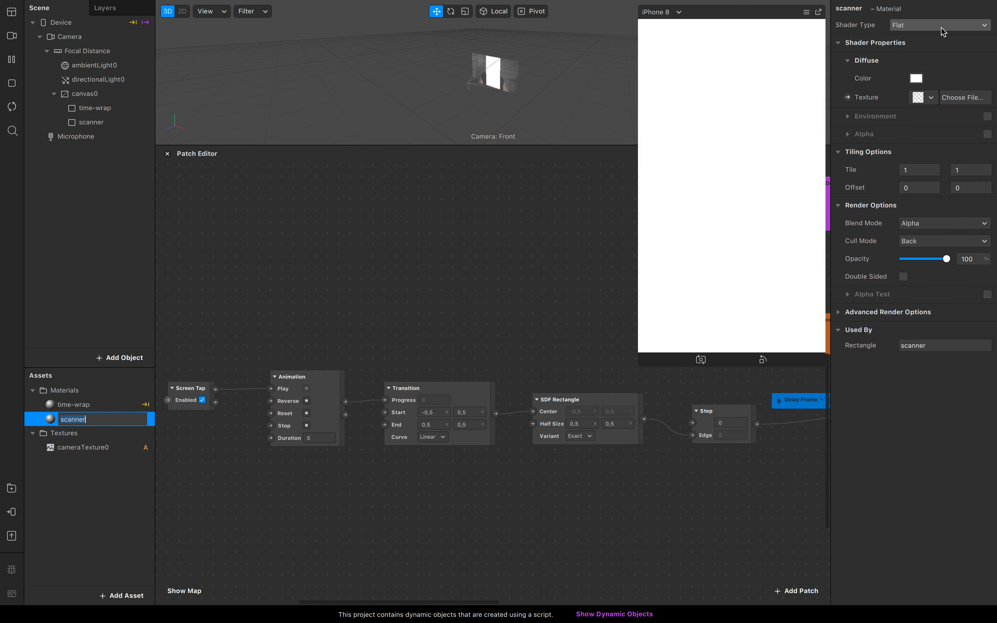
click(916, 79)
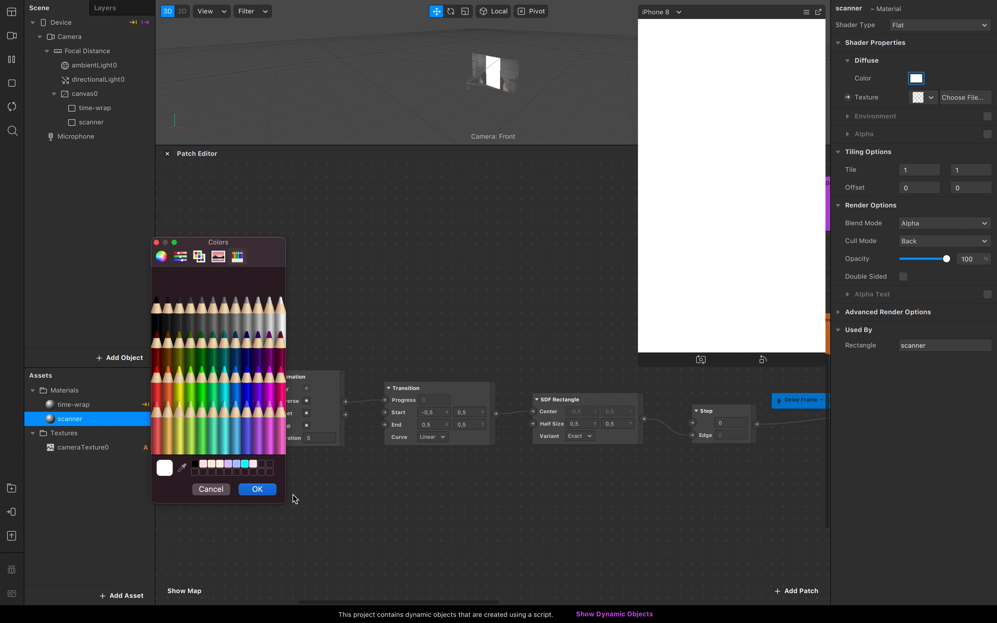
click(259, 388)
click(265, 489)
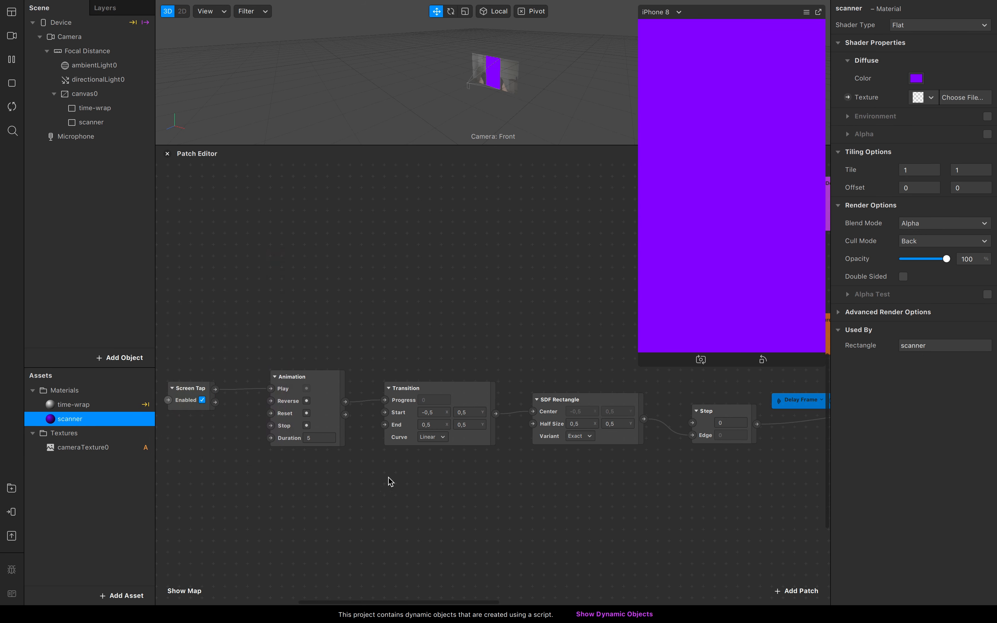
- Duplicate the Transition, SDF Rectangle and Step patches together as a second chain
scroll(280, 509, down, 3)
scroll(280, 509, right, 3)
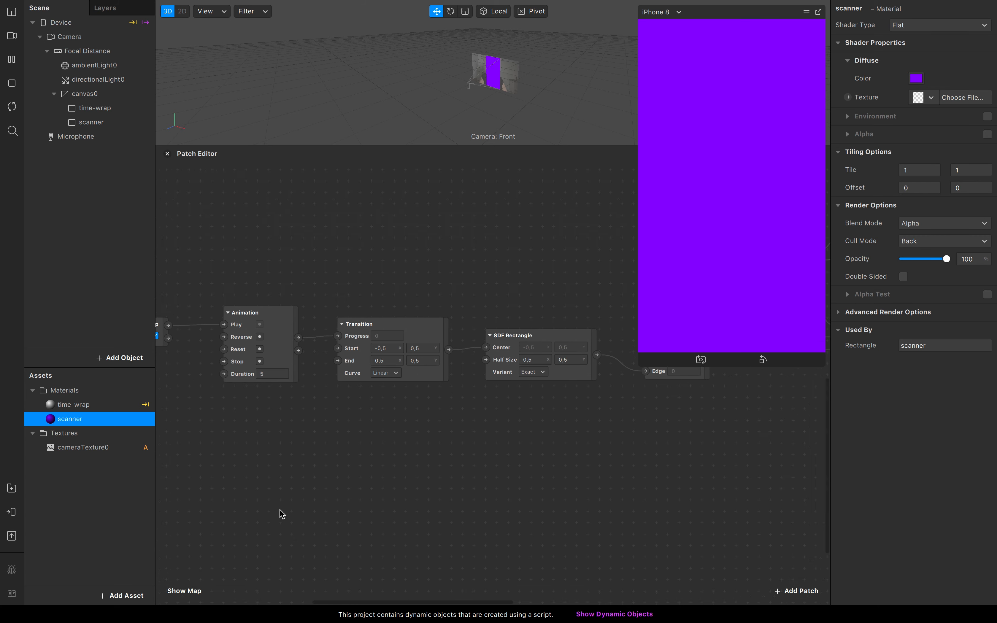
scroll(280, 509, up, 2)
scroll(279, 510, left, 4)
scroll(282, 514, right, 4)
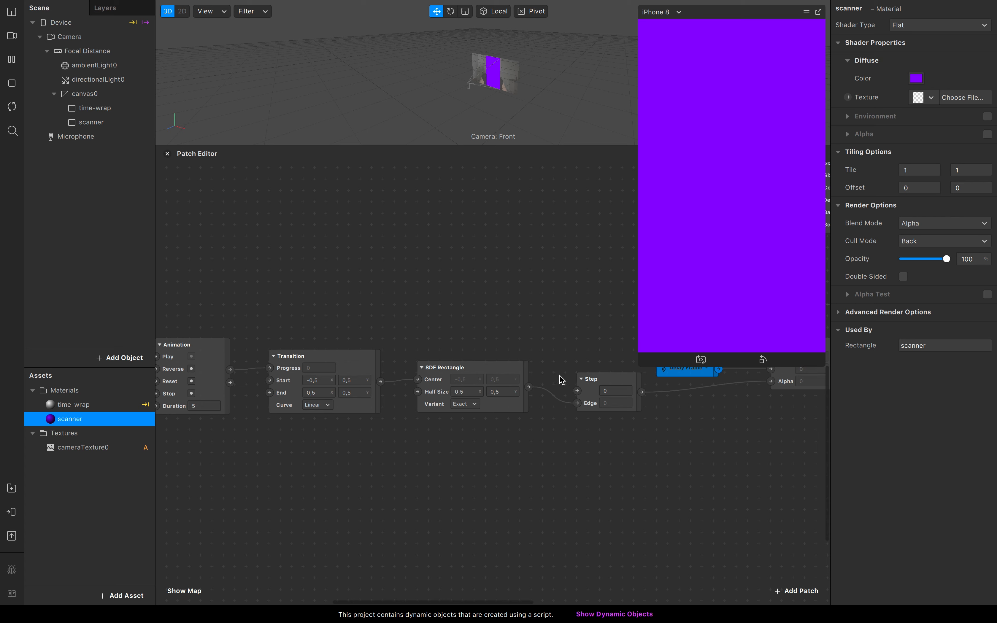
click(581, 379)
click(505, 372)
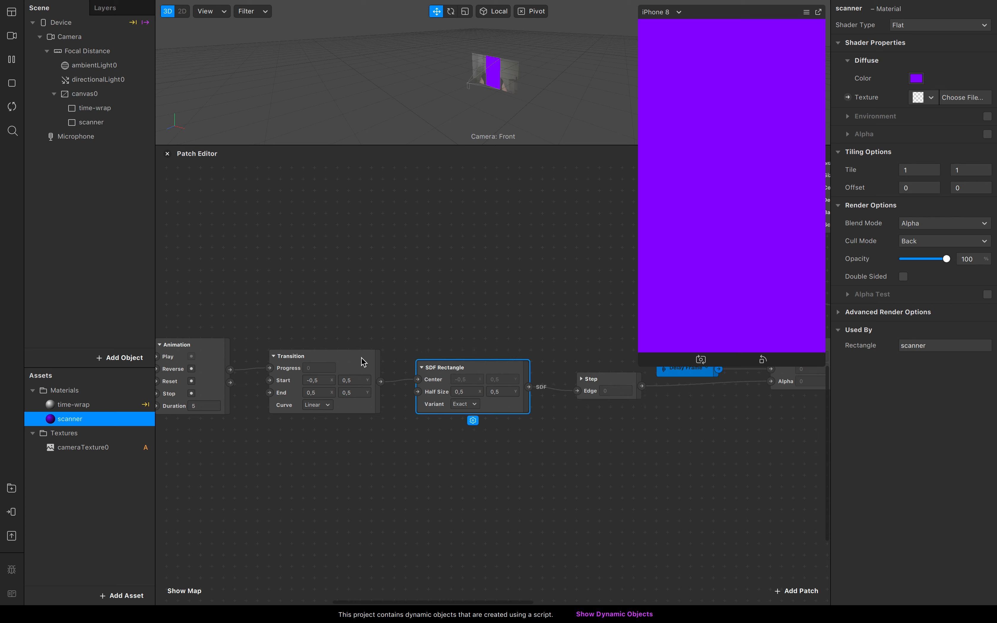
shift+click(351, 365)
shift+click(626, 374)
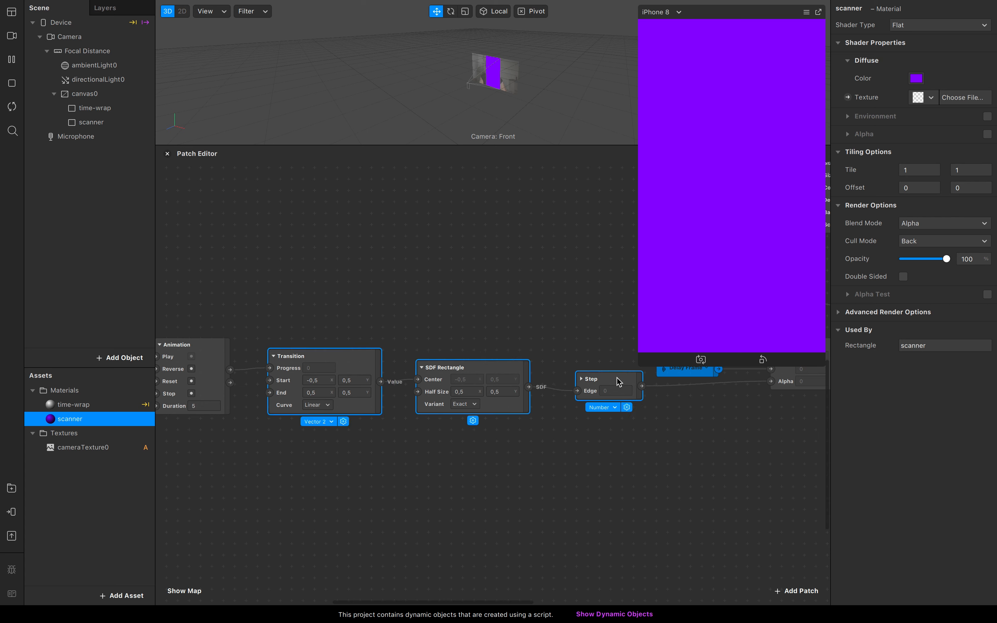
click(527, 533)
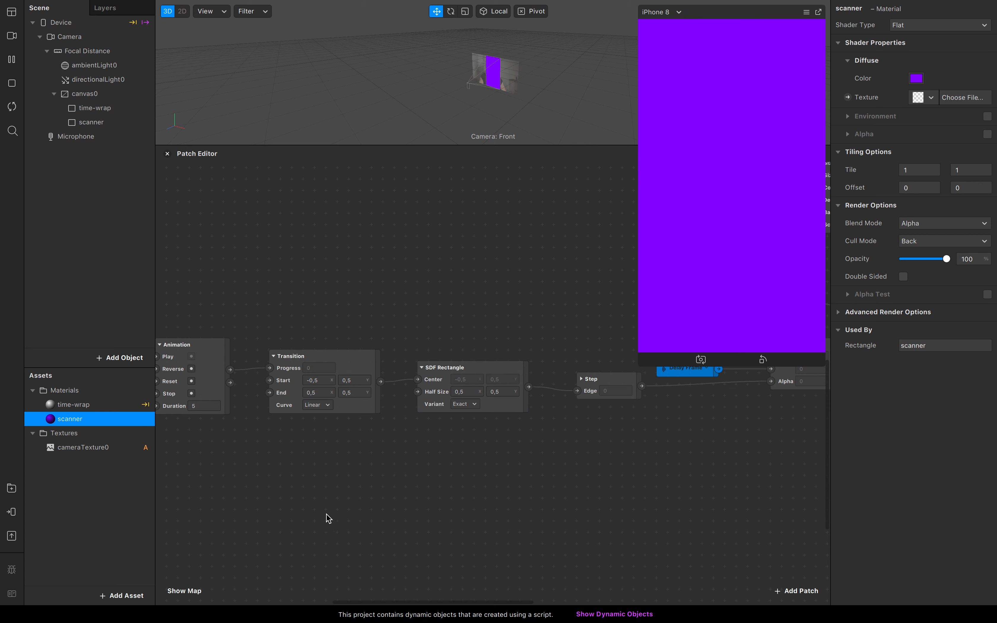
key(super+v)
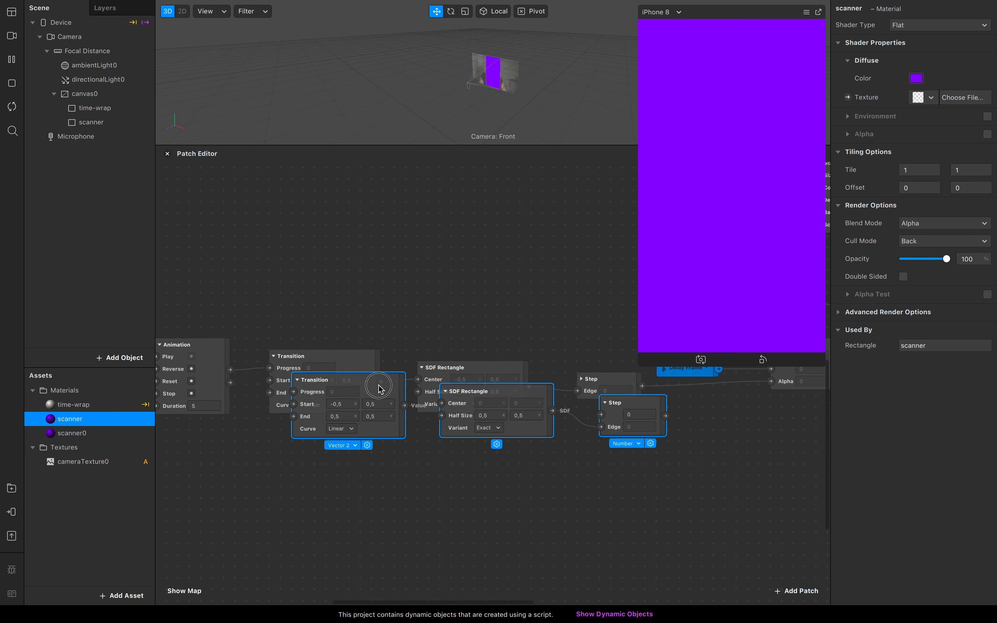